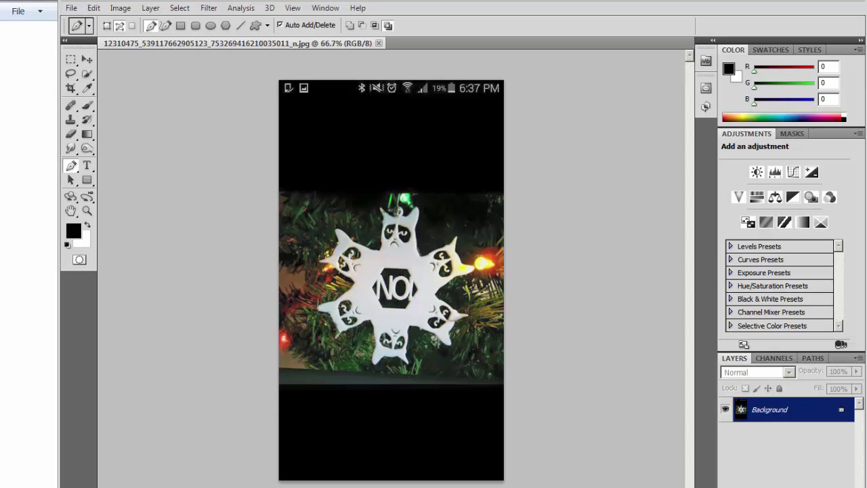
Crop the screenshot down to the ornament photo, dropping the black bands and status bar
left_click(71, 88)
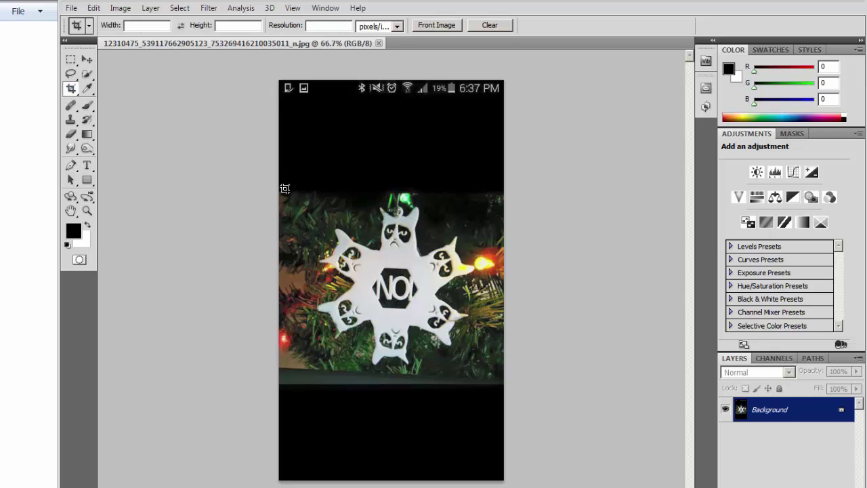
left_click_drag(282, 191, 613, 382)
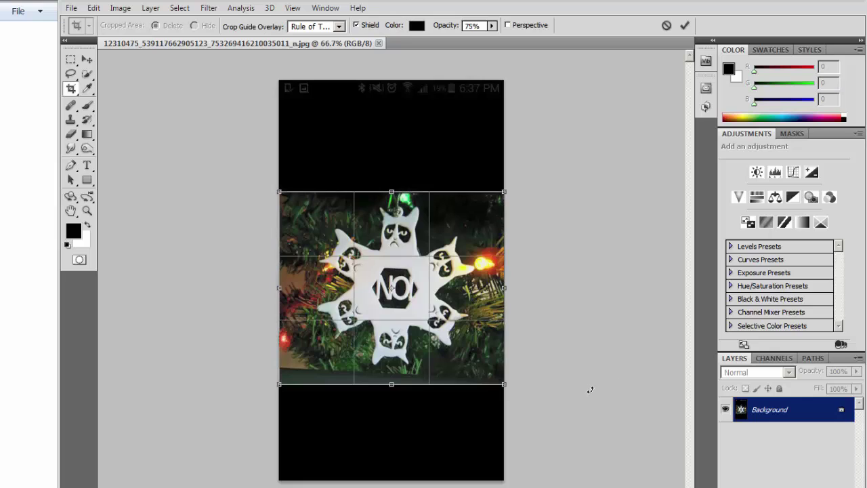
key("Return")
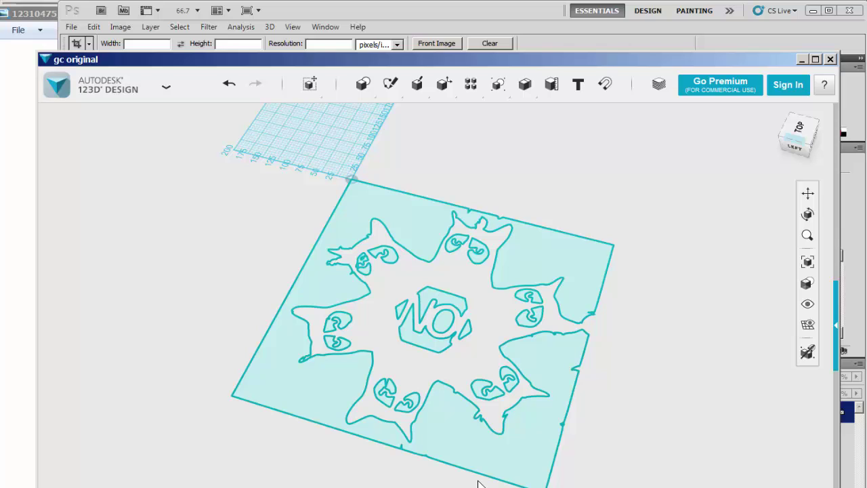
key("alt+Tab")
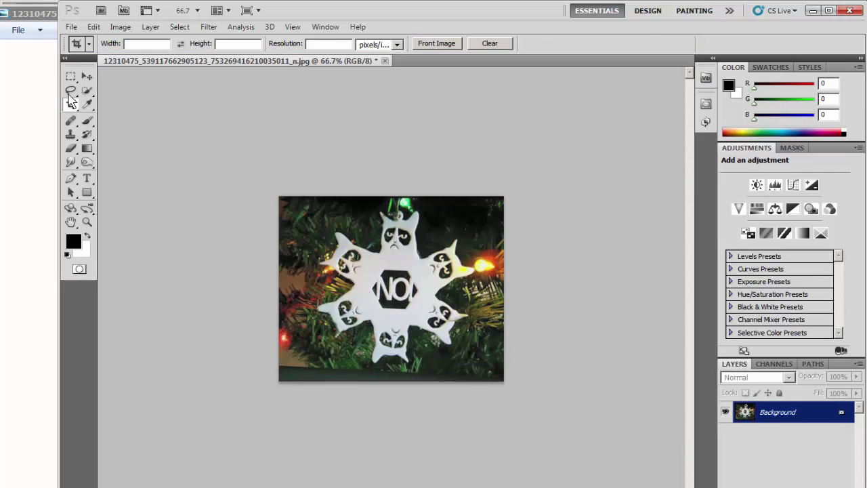
Select the whole photo with the Rectangular Marquee and apply an Invert adjustment
left_click(71, 76)
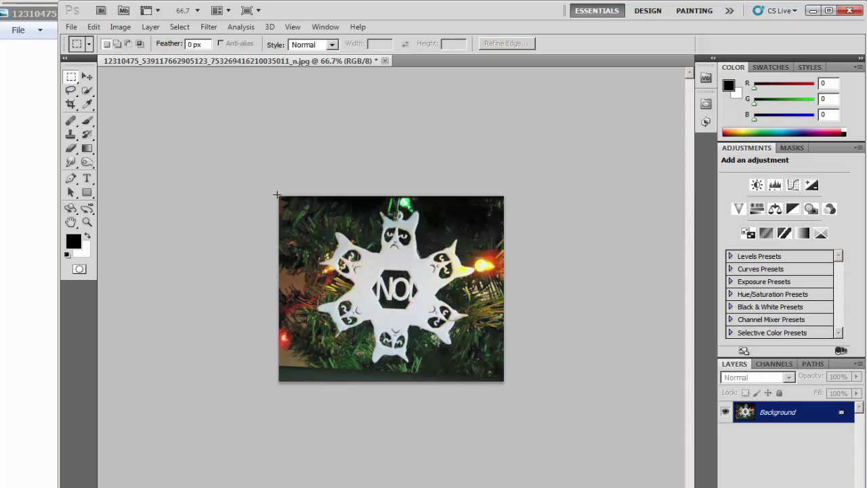
left_click_drag(277, 194, 562, 416)
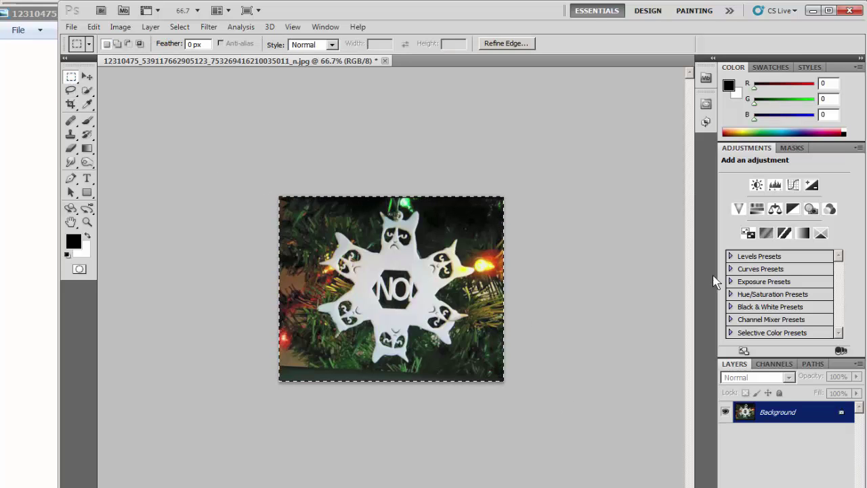
key("f")
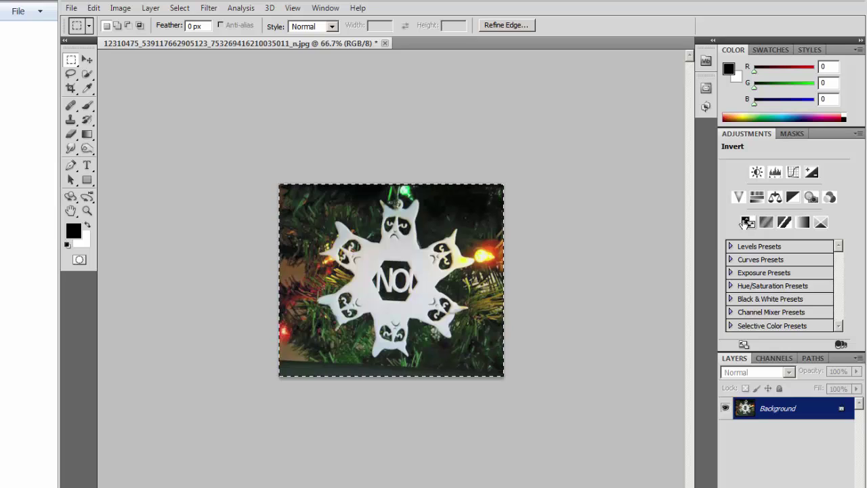
left_click(745, 223)
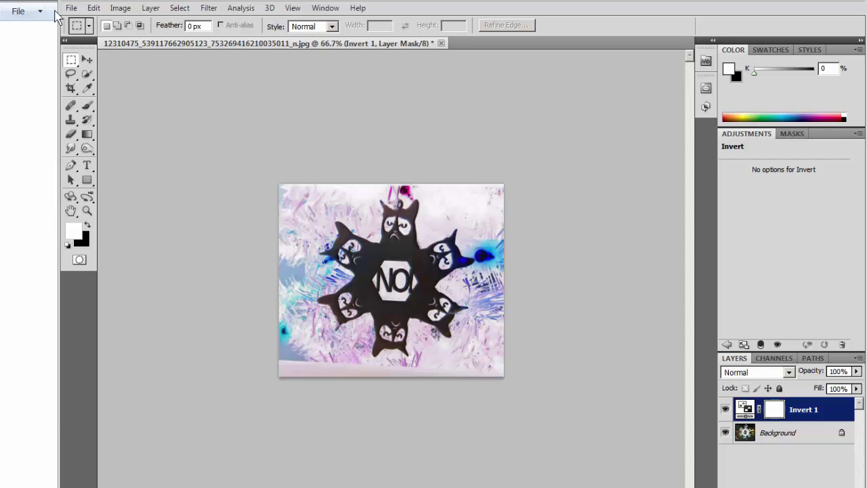
left_click(71, 8)
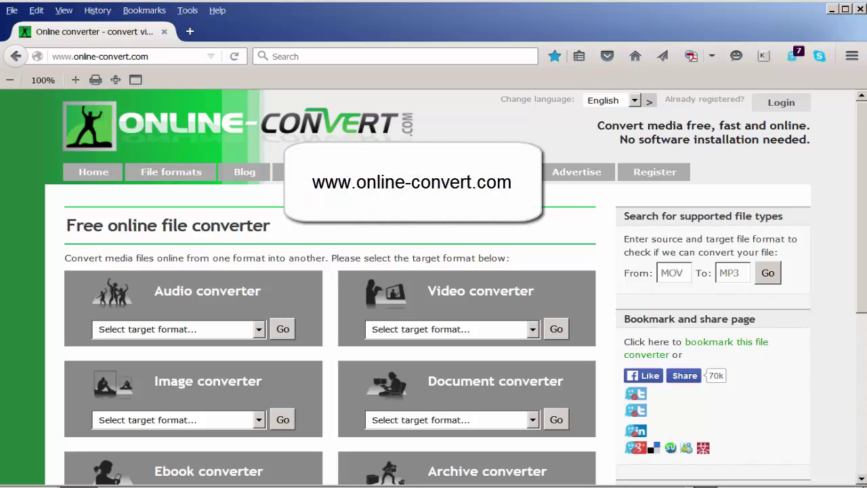
Set the Image converter target to SVG and upload grumpy cat inverted.jpg
left_click(260, 420)
left_click(136, 484)
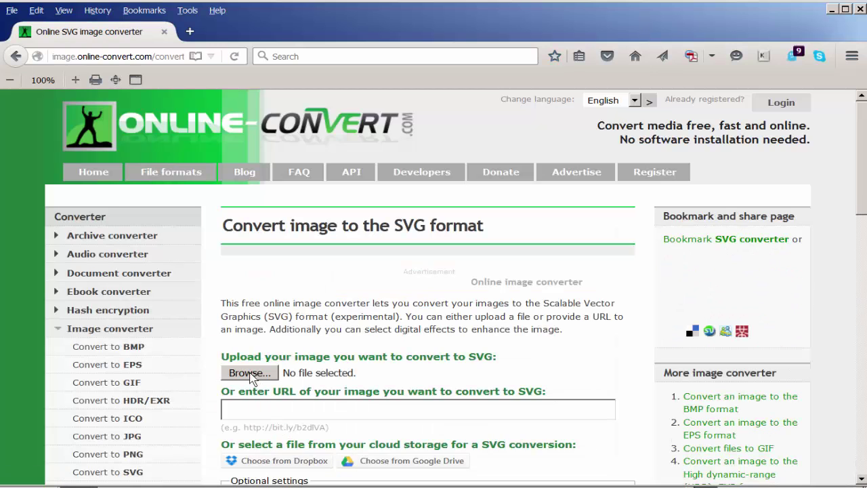
left_click(249, 372)
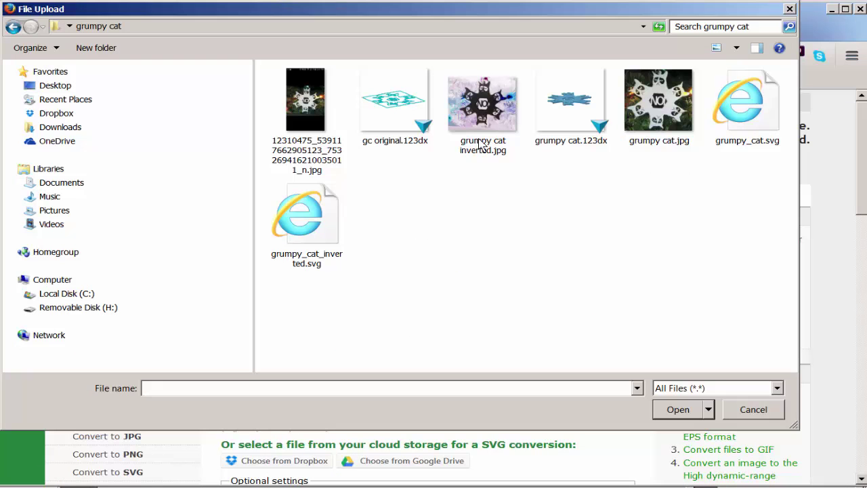
left_click(485, 106)
double_click(485, 105)
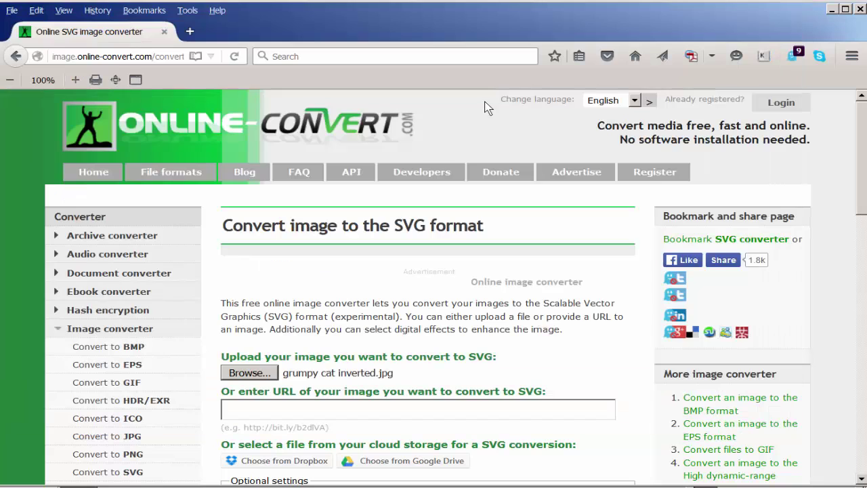
Convert the image and save the resulting grumpy_cat_inverted.svg
scroll(268, 401, "down", 5)
left_click(268, 402)
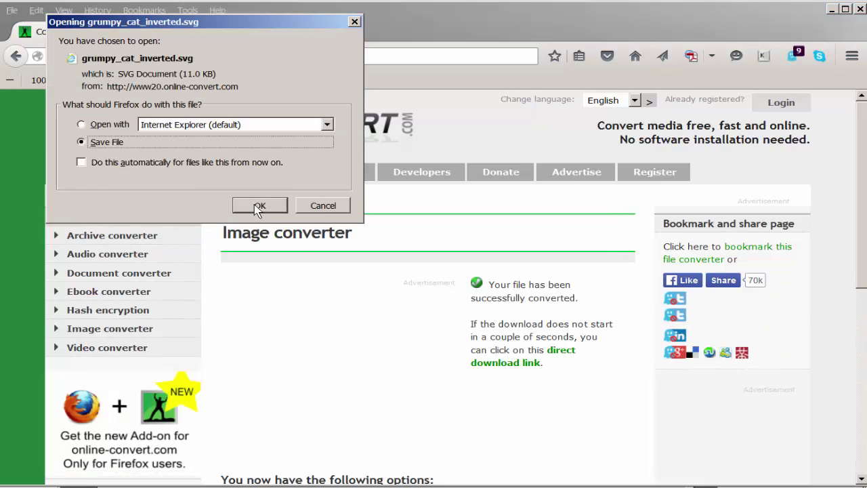
left_click(258, 206)
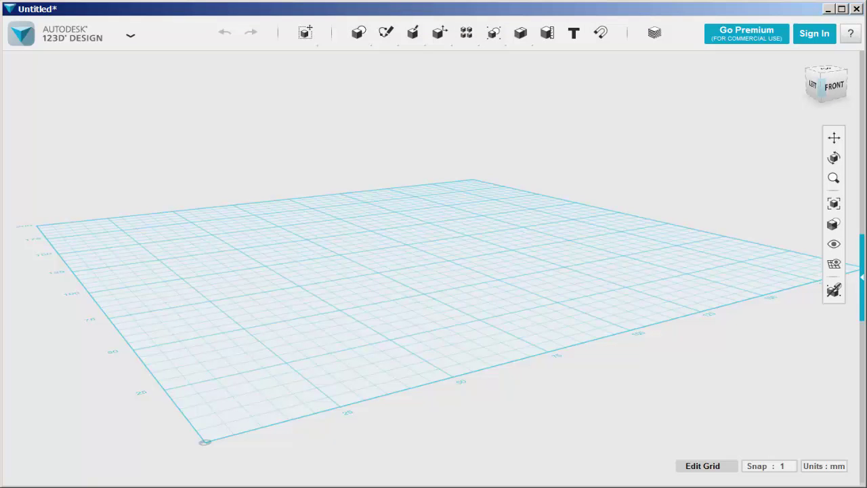
Import grumpy_cat_inverted.svg as a sketch and zoom to frame the outline
left_click(24, 35)
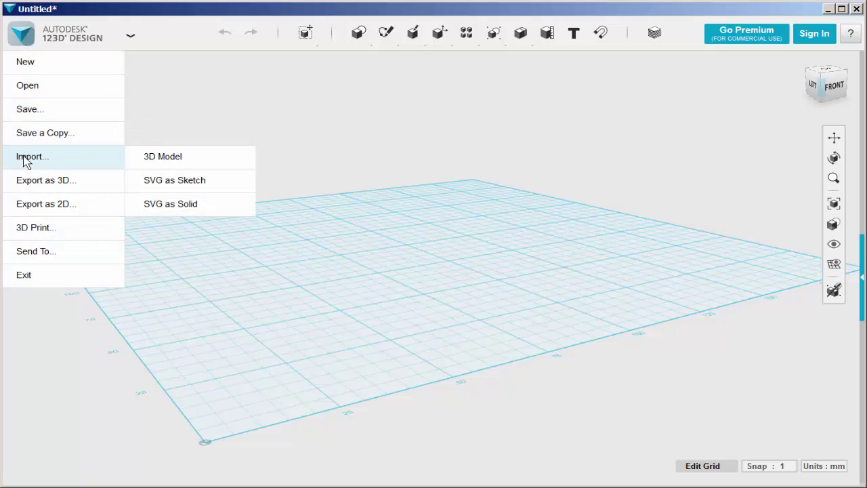
mouse_move(33, 156)
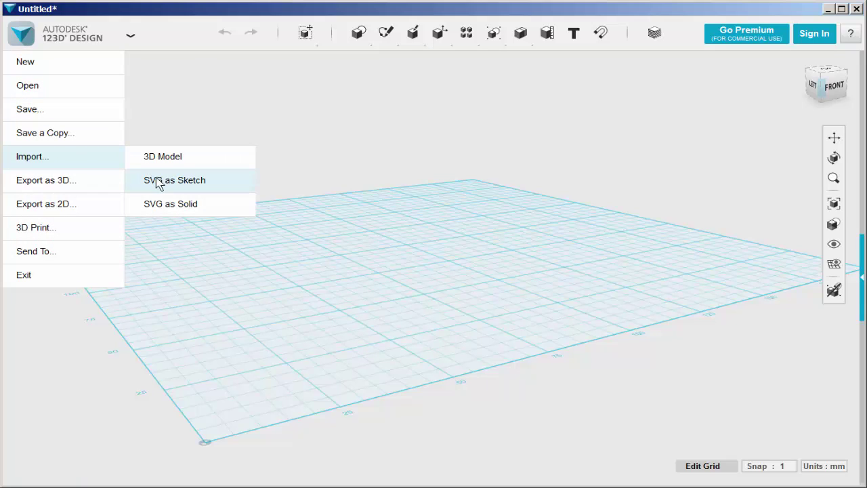
left_click(157, 184)
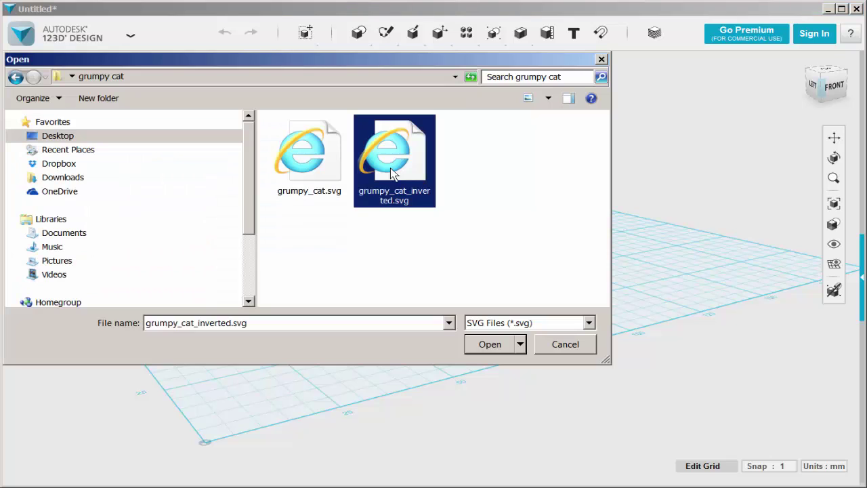
double_click(393, 173)
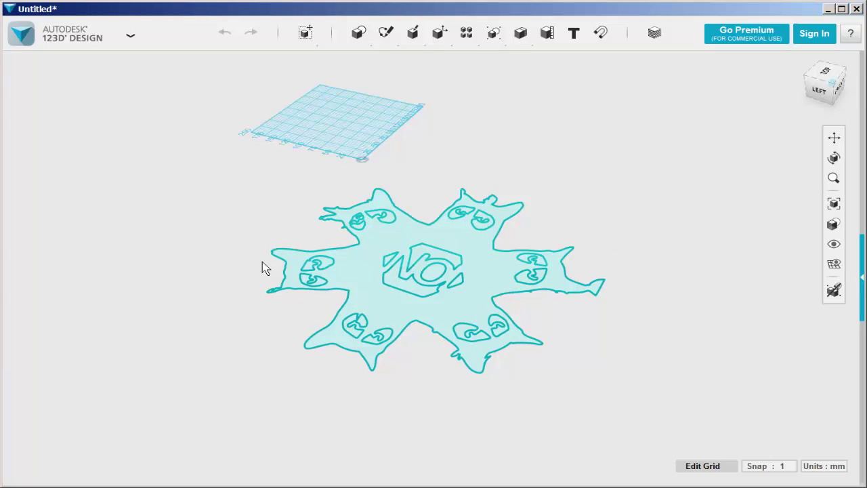
scroll(260, 210, "up", 3)
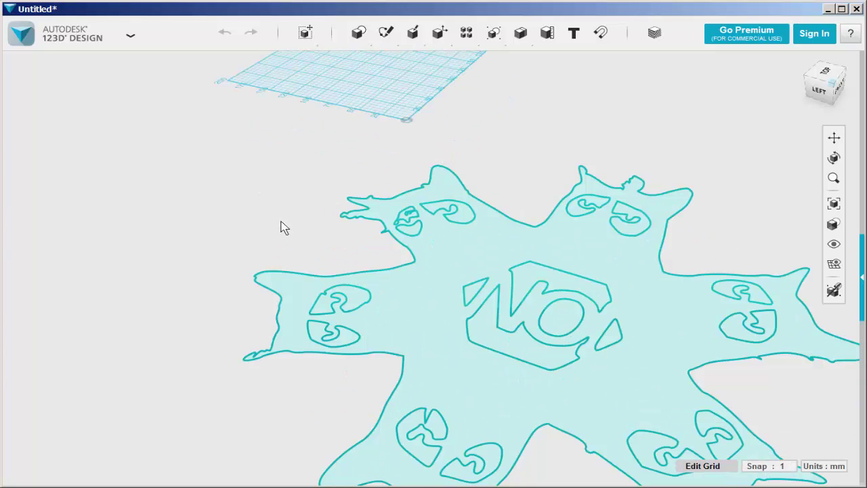
scroll(284, 228, "down", 1)
scroll(283, 228, "down", 1)
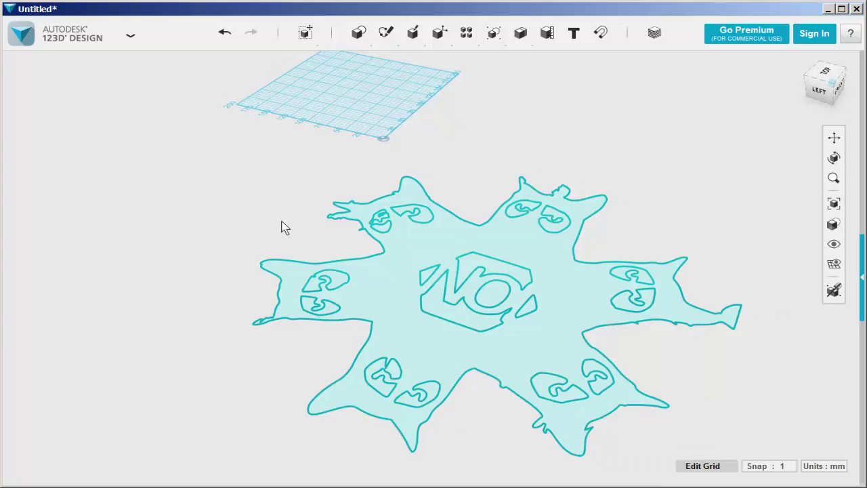
mouse_move(386, 33)
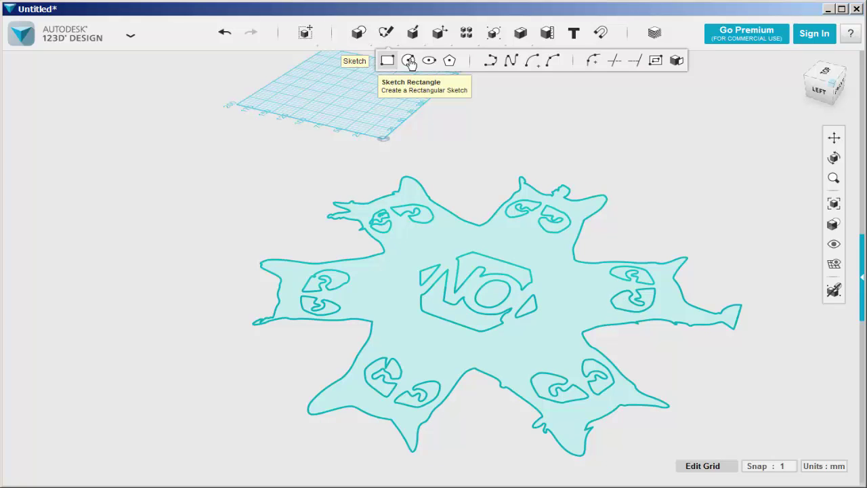
Draw the first three-point arc of the mouth on the ornament face
left_click(548, 62)
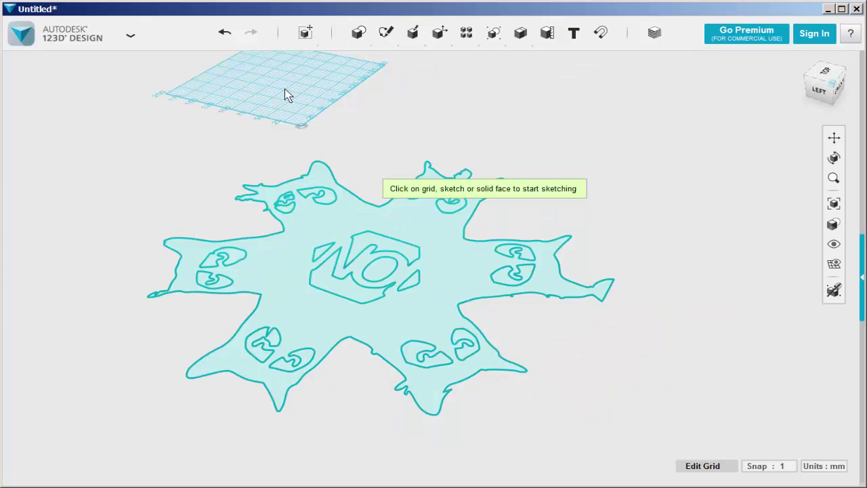
left_click(318, 126)
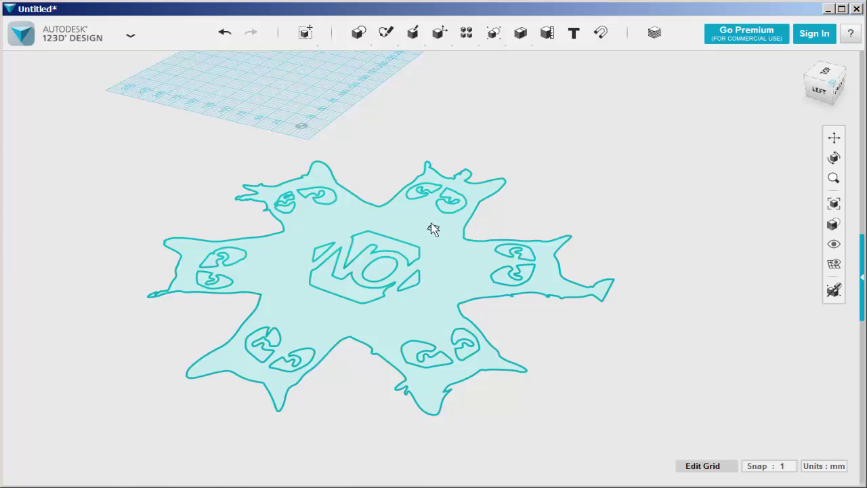
scroll(434, 228, "up", 2)
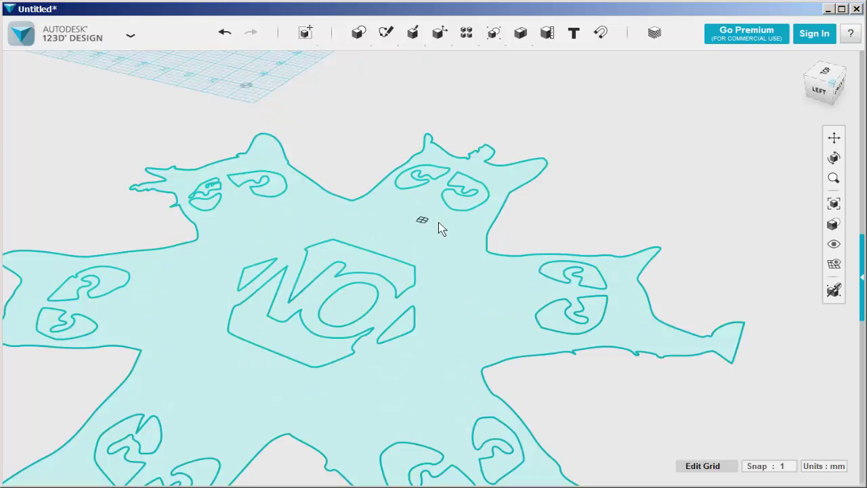
scroll(439, 227, "up", 2)
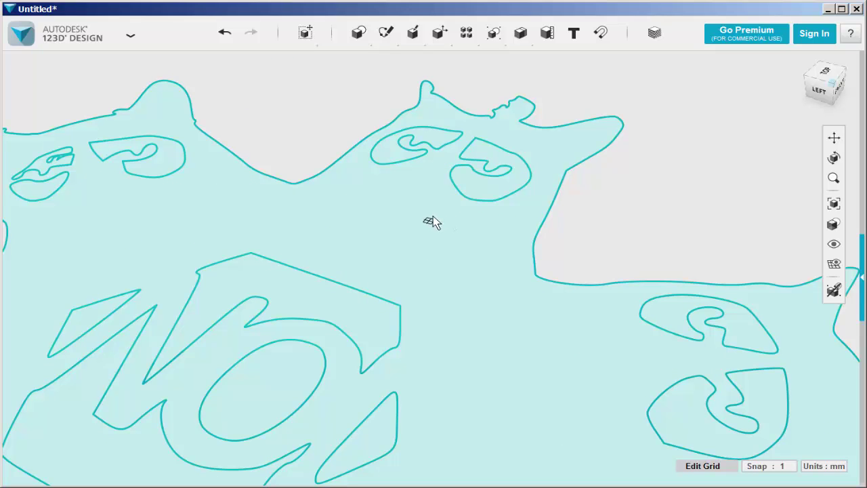
left_click(377, 197)
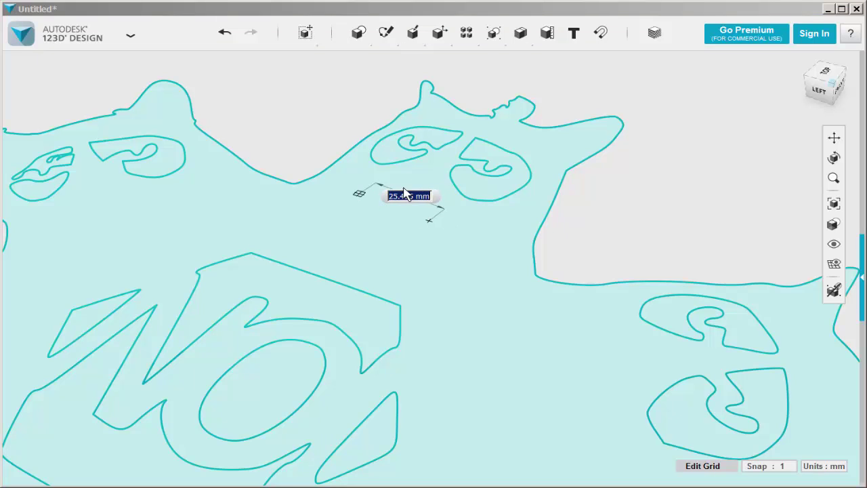
key("Return")
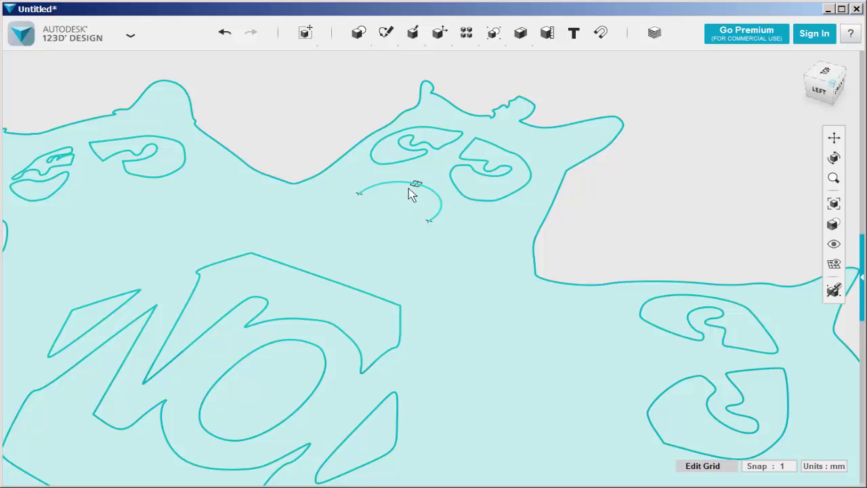
left_click(409, 196)
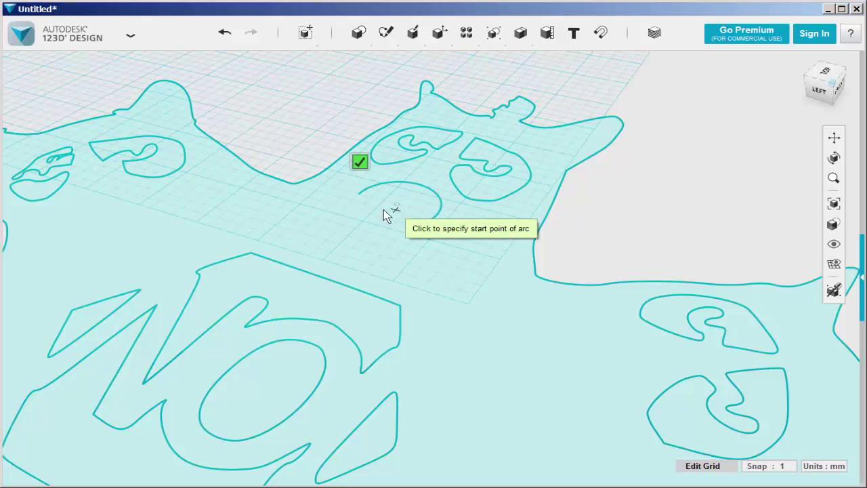
left_click(359, 161)
mouse_move(385, 33)
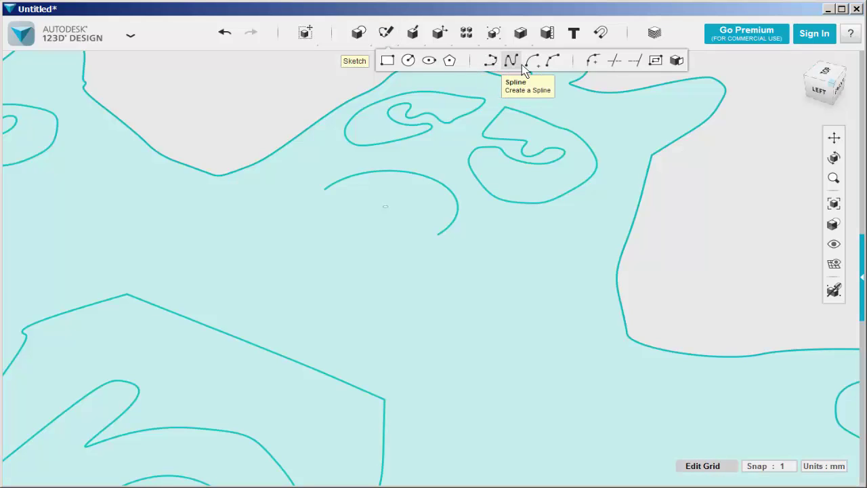
Draw a second three-point arc joined to the first to close the crescent mouth
left_click(552, 61)
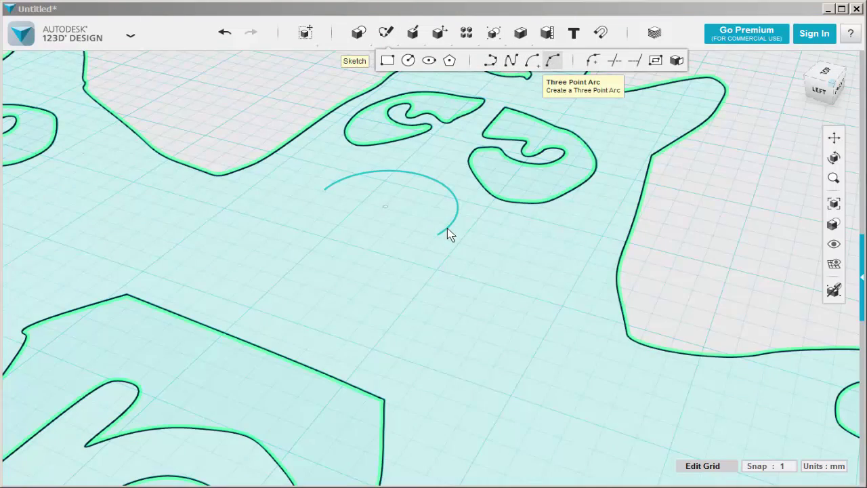
left_click(431, 233)
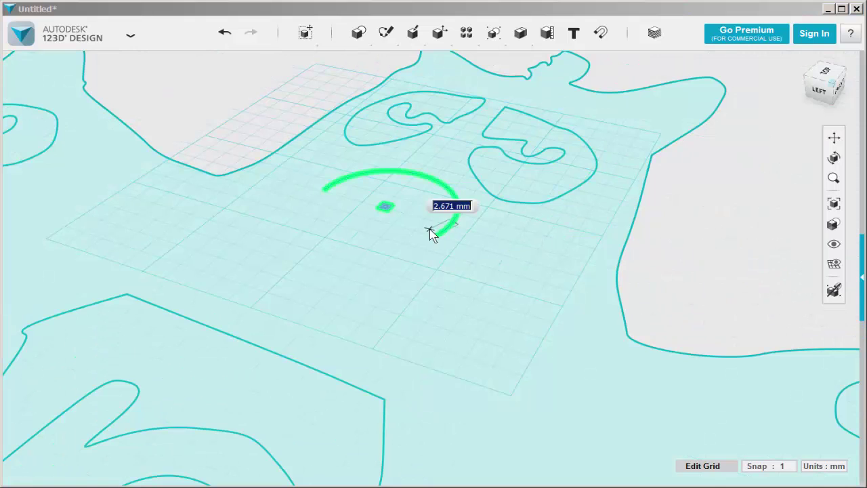
left_click(323, 189)
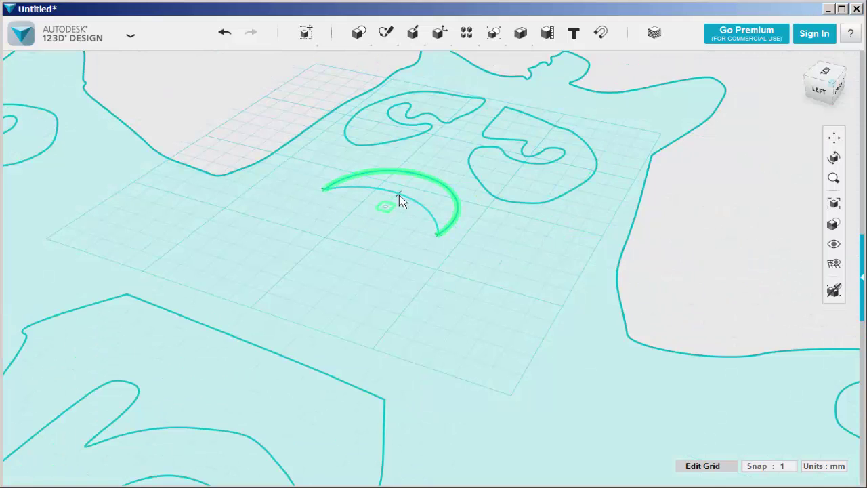
left_click(404, 195)
left_click(350, 170)
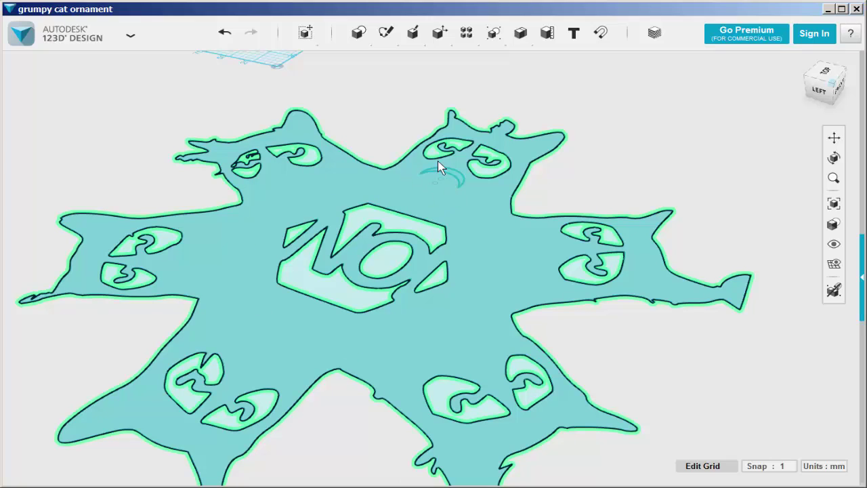
Sketch a circle on the plate face centred on the O of the NO sign
scroll(453, 175, "up", 3)
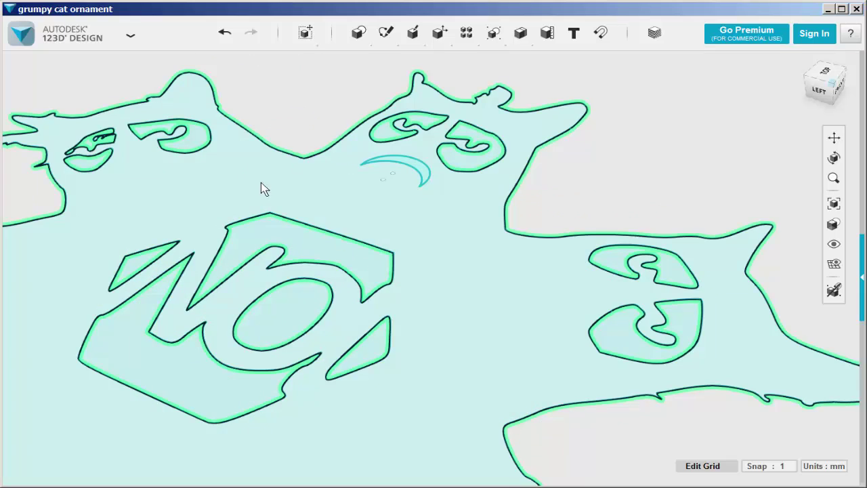
scroll(361, 193, "down", 2)
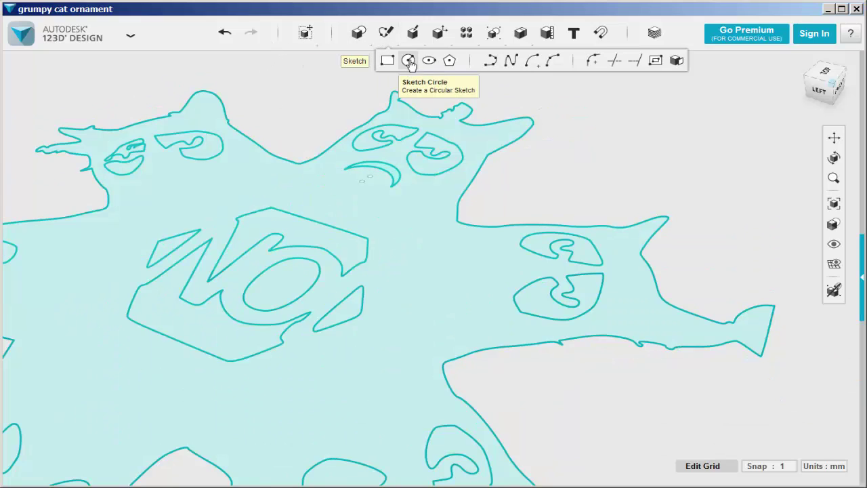
mouse_move(385, 32)
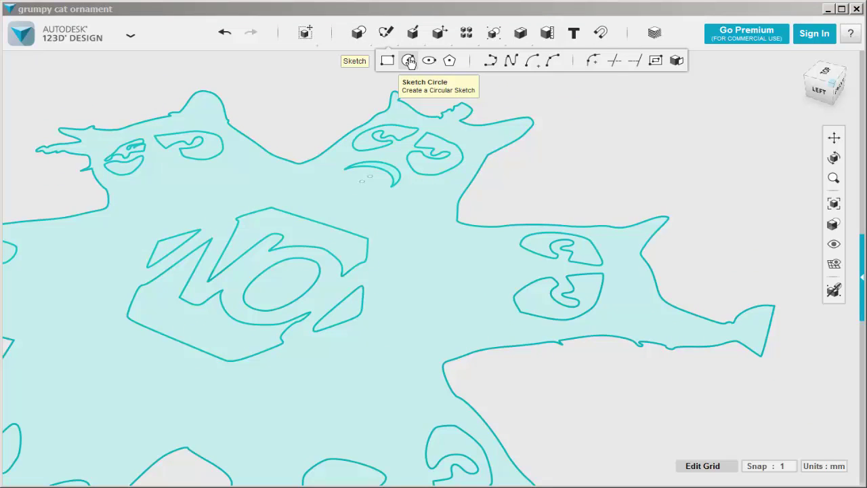
left_click(409, 62)
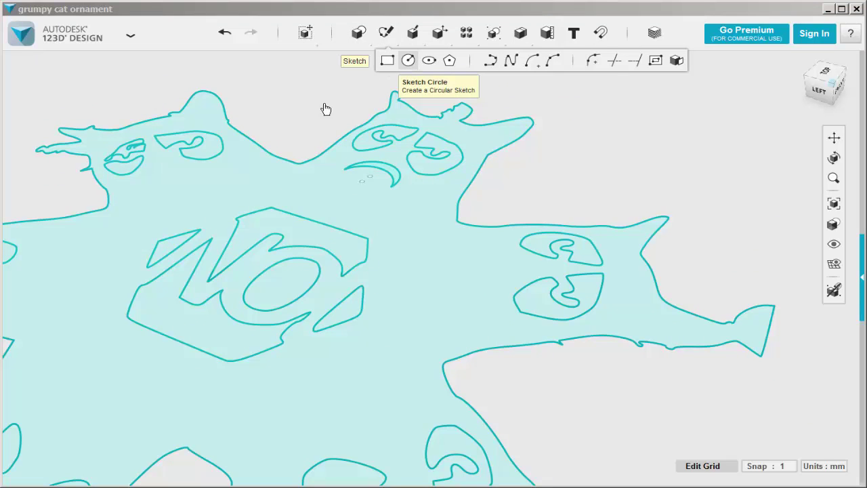
left_click(388, 169)
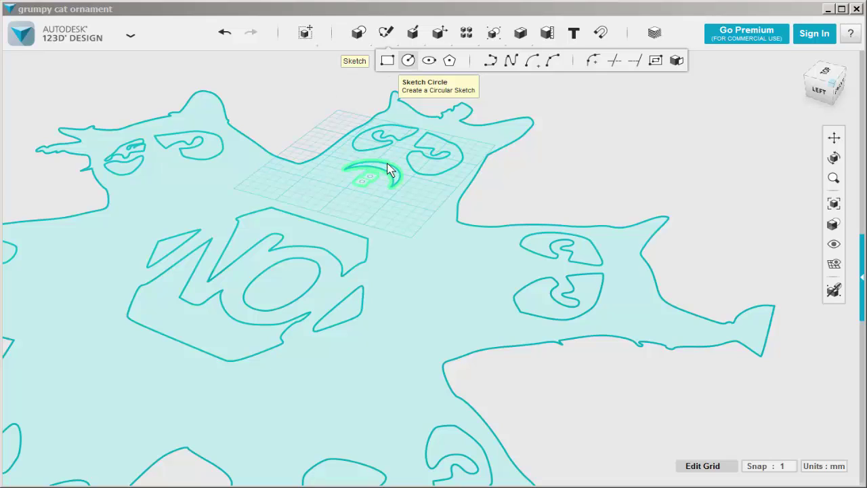
left_click(251, 284)
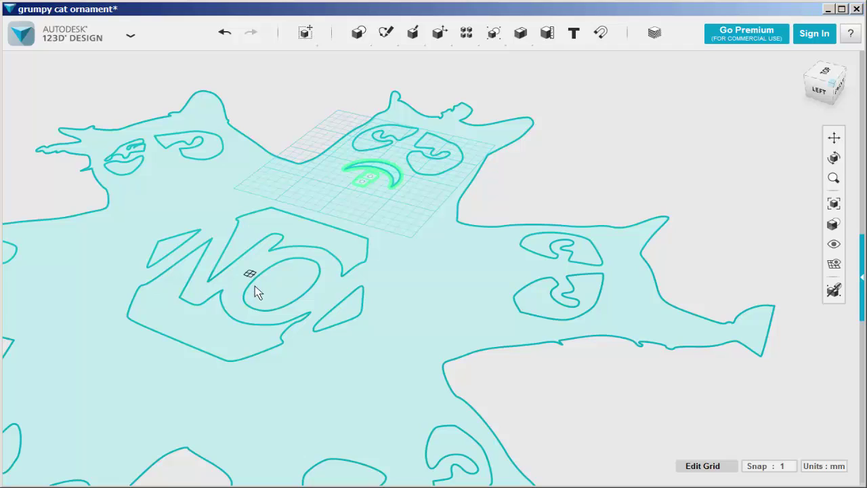
left_click(311, 309)
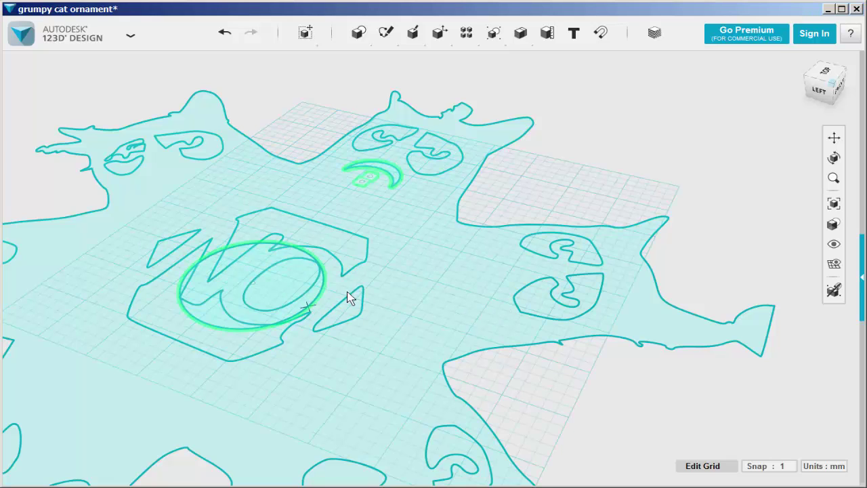
Tilt the view to look from above and select the mouth's upper arc
right_click_drag(346, 286, 377, 191)
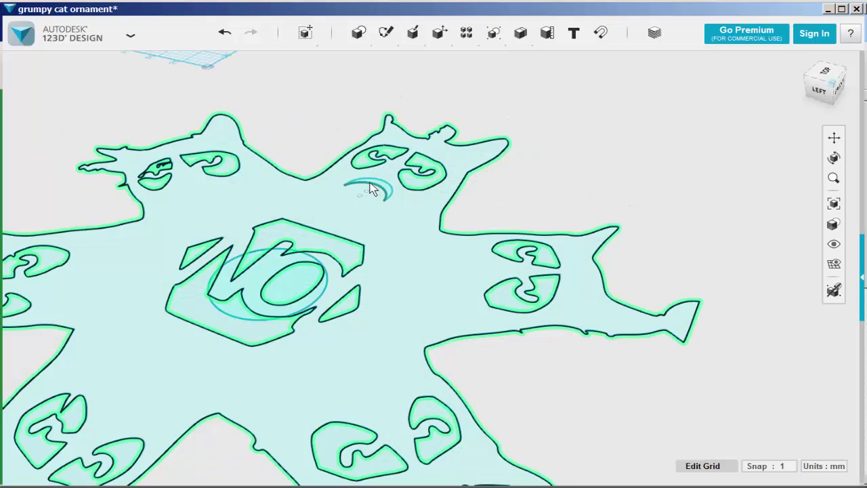
left_click(379, 191)
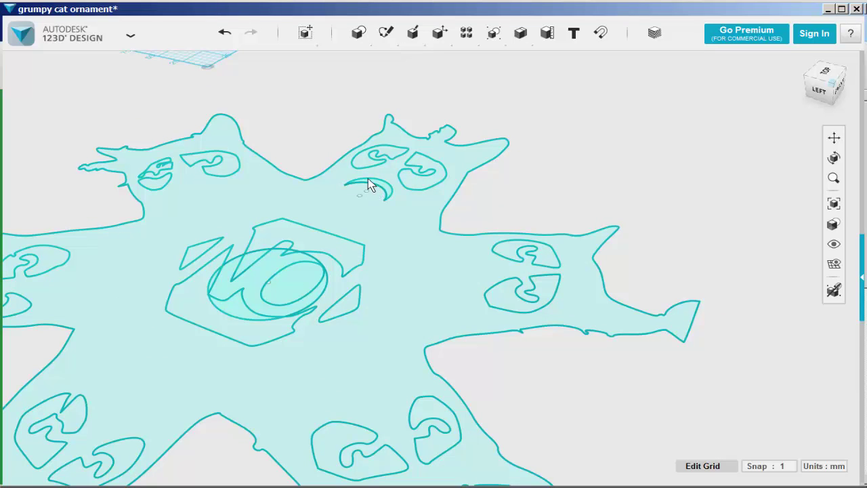
left_click(383, 193)
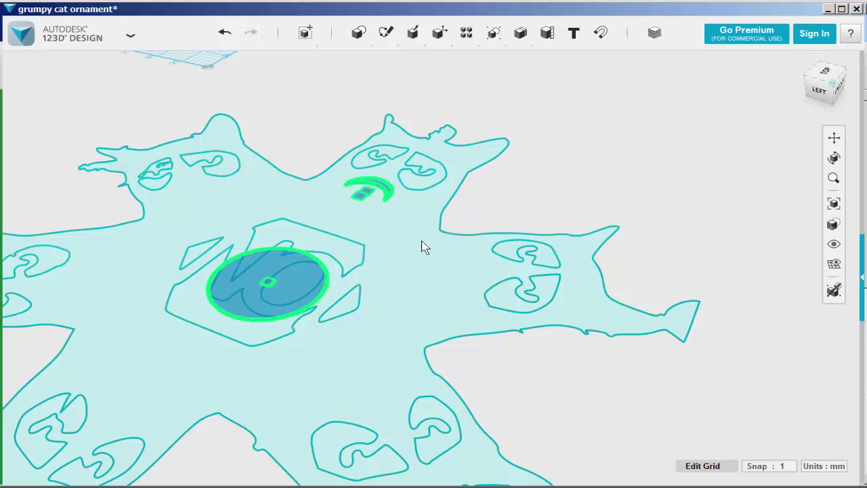
Circular-pattern the selected mouth arc six times around the central circle
left_click(305, 242)
left_click(528, 95)
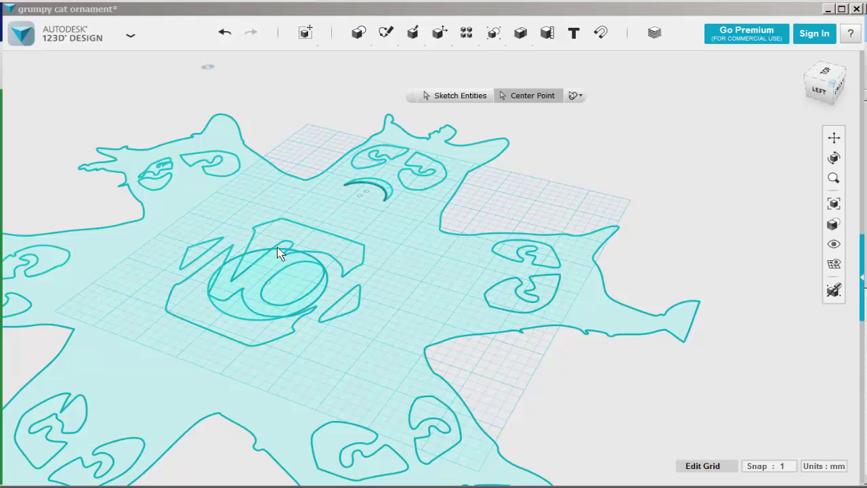
left_click(258, 255)
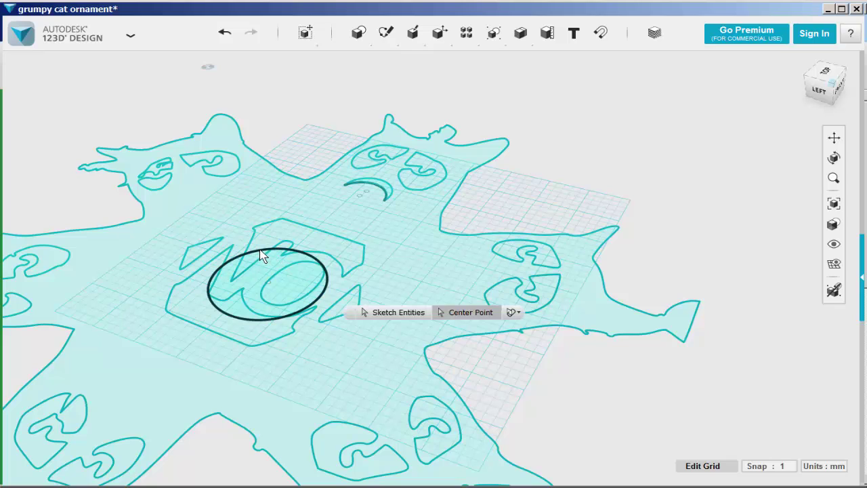
left_click(261, 255)
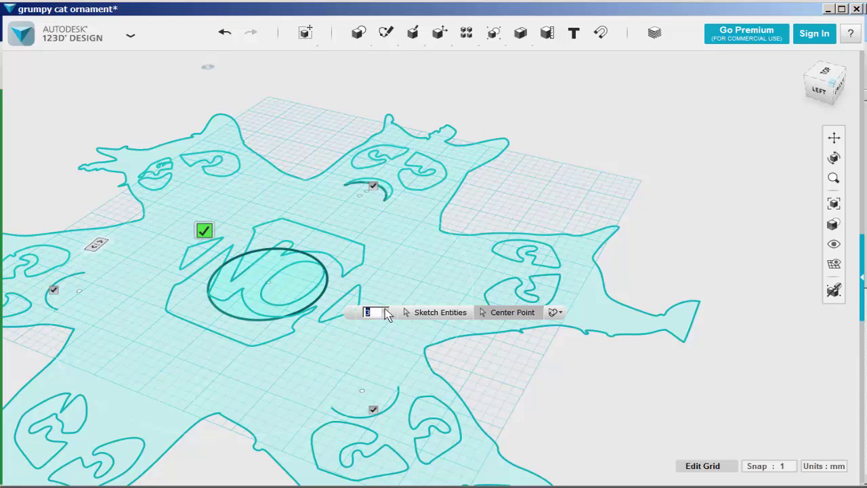
type("4")
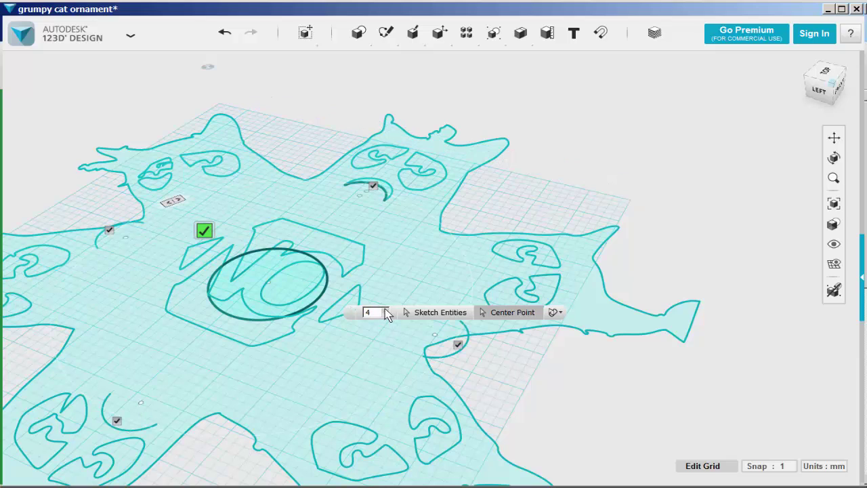
left_click(387, 310)
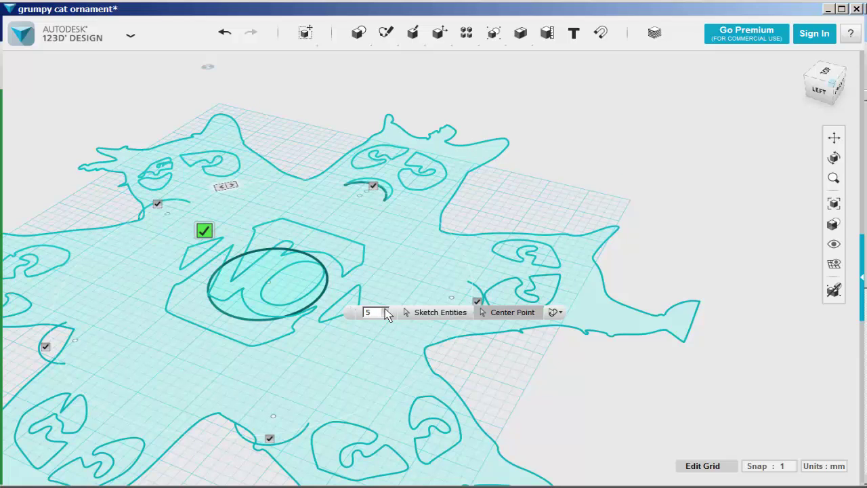
left_click(386, 309)
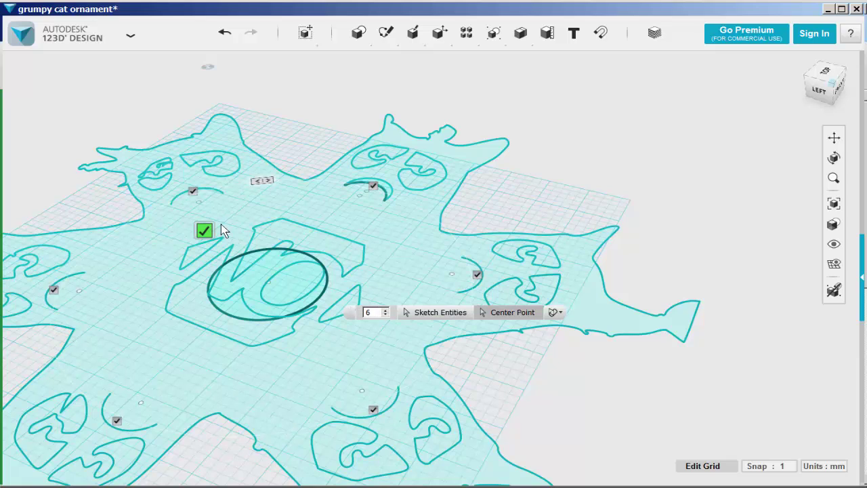
left_click(203, 230)
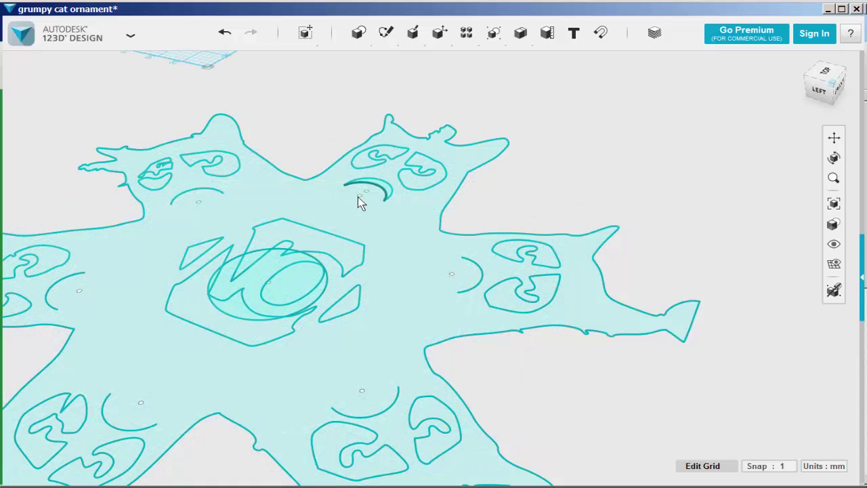
Pattern the remaining mouth arc and dots six times around the central circle
left_click(387, 184)
left_click(388, 189)
left_click(410, 233)
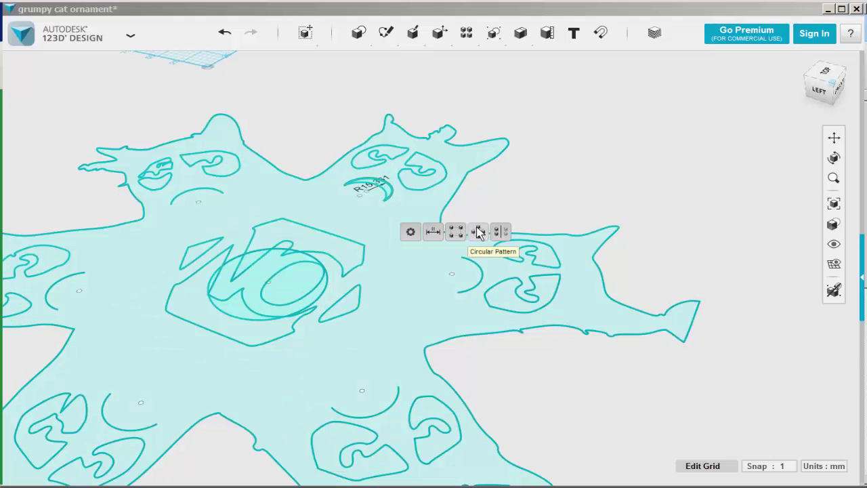
left_click(477, 232)
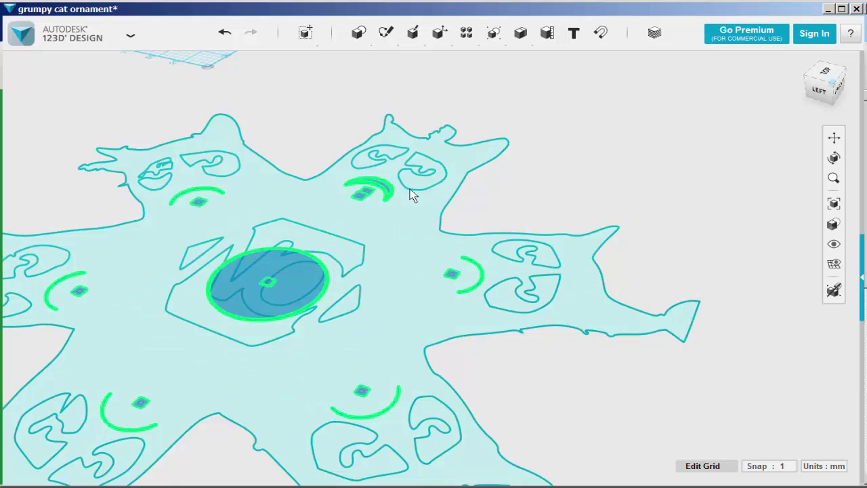
left_click(256, 253)
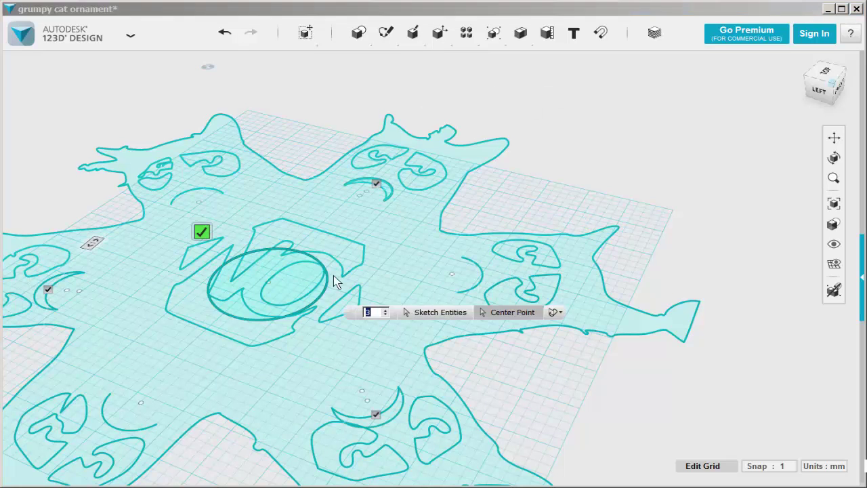
type("6")
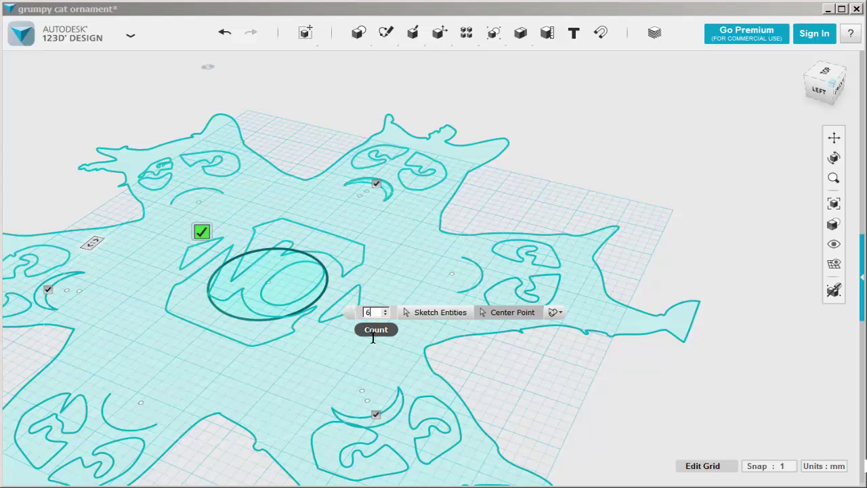
left_click(201, 233)
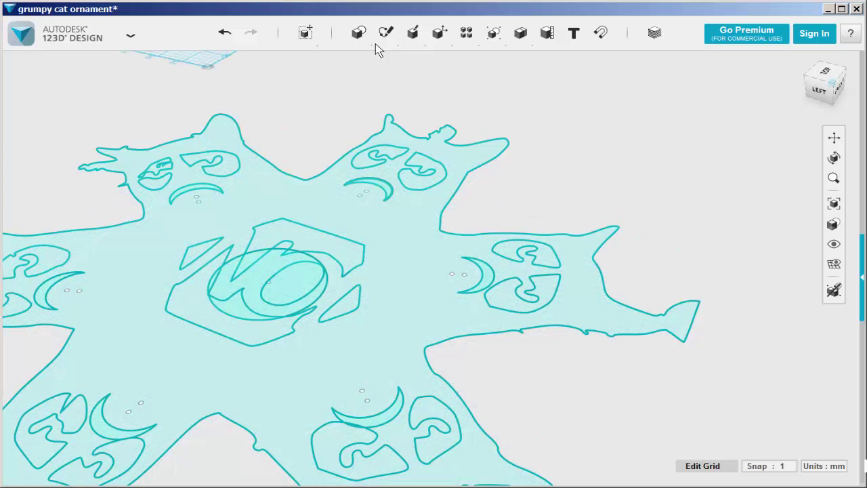
mouse_move(386, 33)
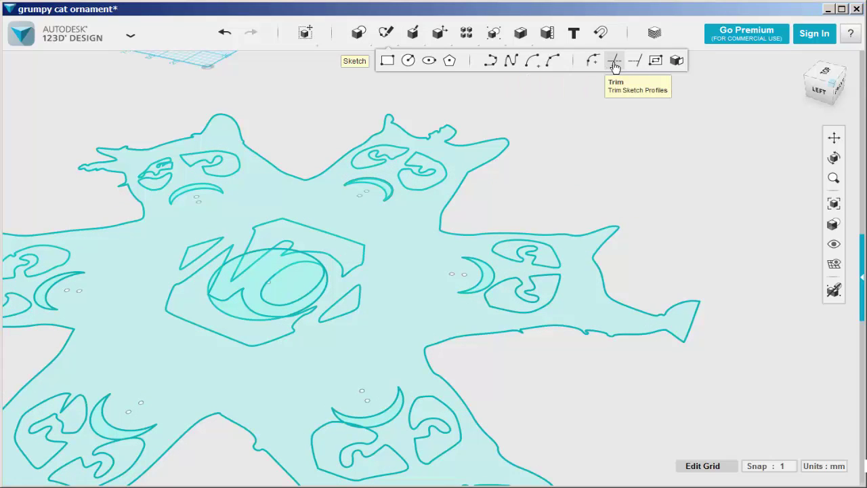
Trim away the helper circle around the O
left_click(256, 254)
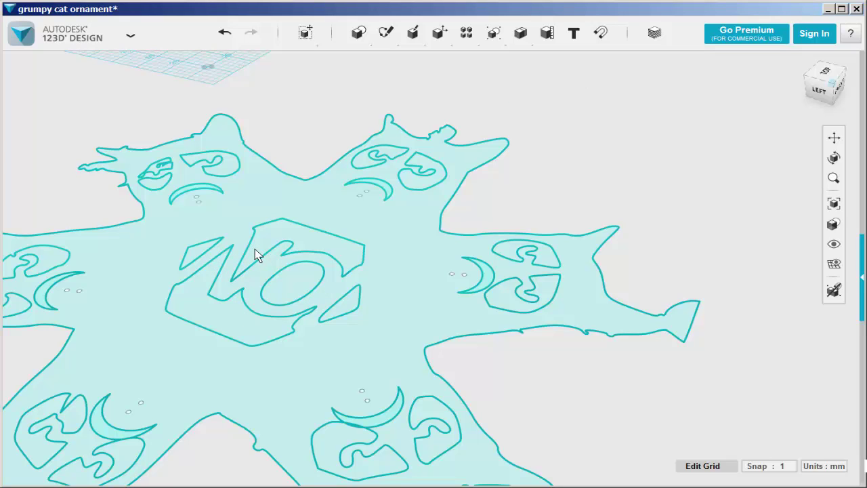
key("Escape")
scroll(441, 235, "down", 2)
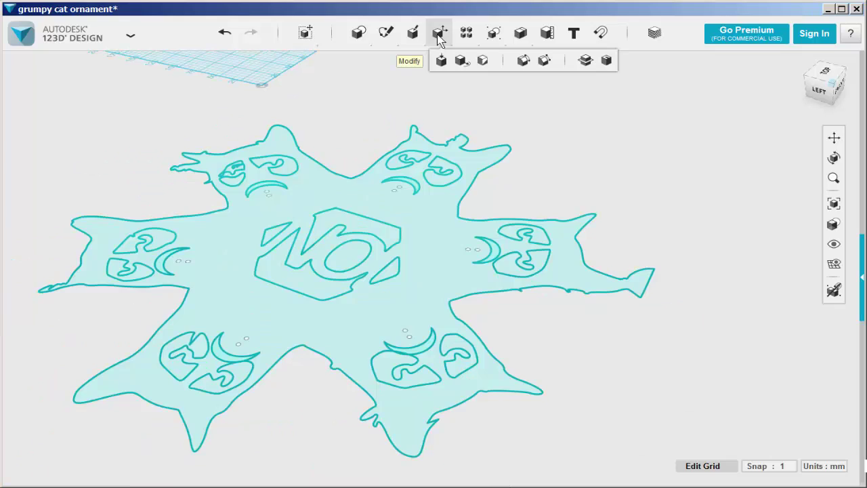
mouse_move(439, 33)
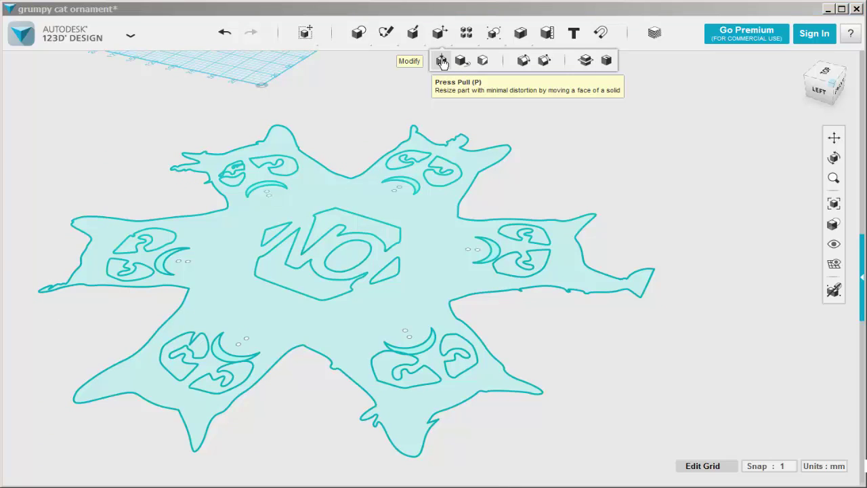
Press Pull the plate outline up to a 10 mm thick solid
left_click(442, 62)
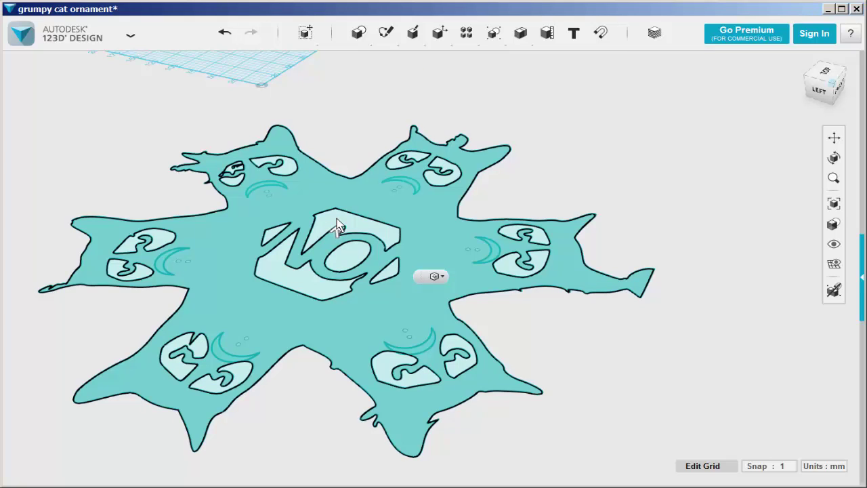
left_click(338, 225)
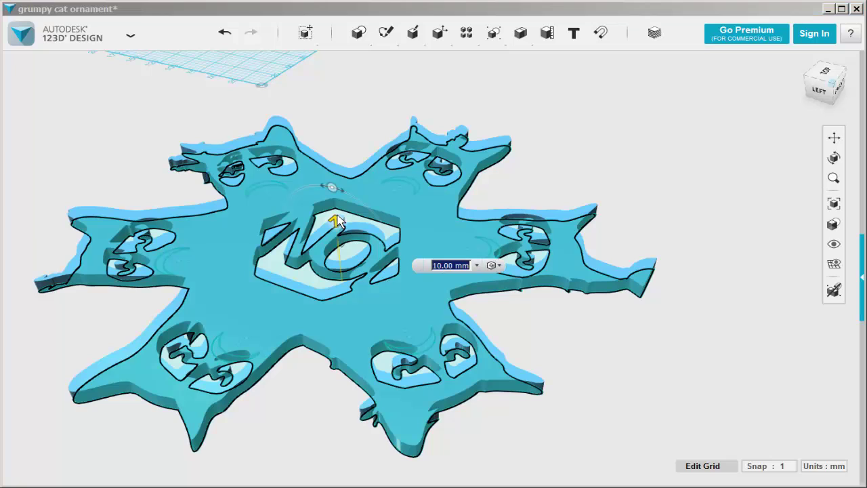
key("Return")
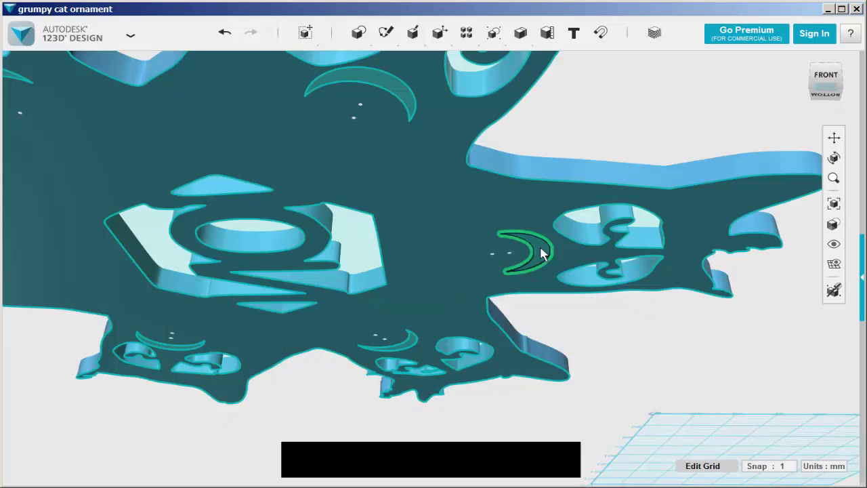
Extrude one crescent mouth outline through the plate to cut it
left_click(540, 247)
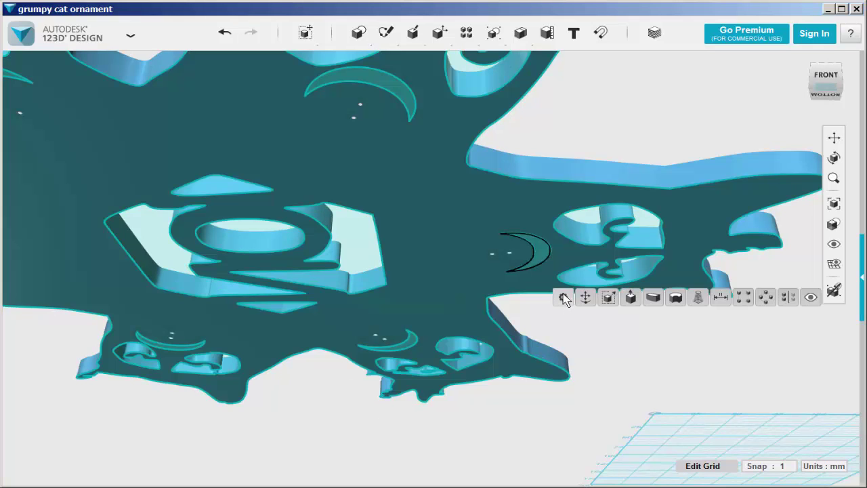
left_click(630, 298)
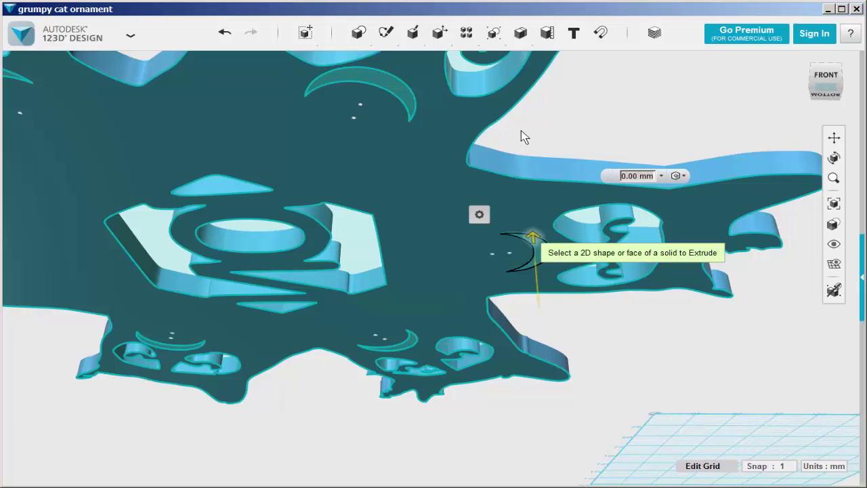
left_click_drag(532, 237, 524, 134)
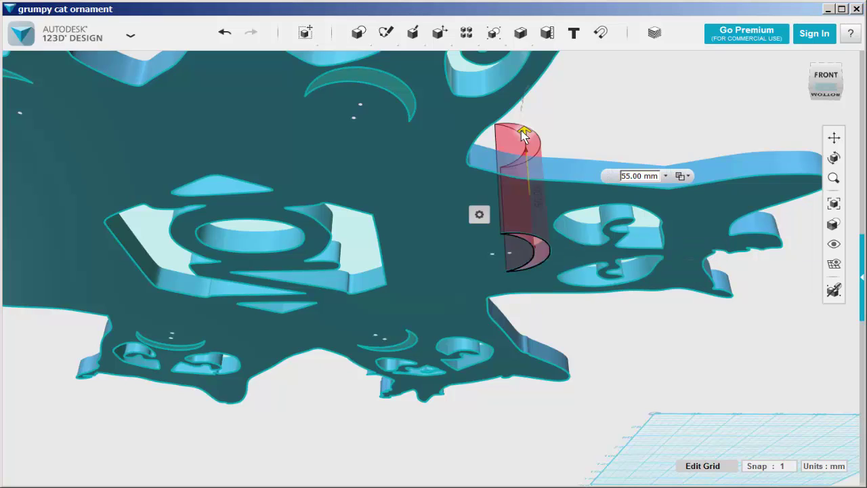
left_click(613, 129)
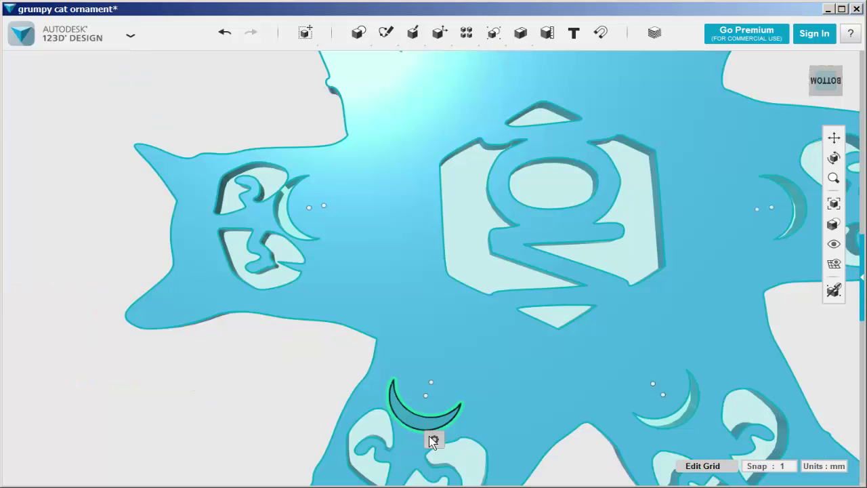
Cut the last crescent mouth through the plate with a 20 mm extrude
left_click(434, 425)
mouse_move(502, 439)
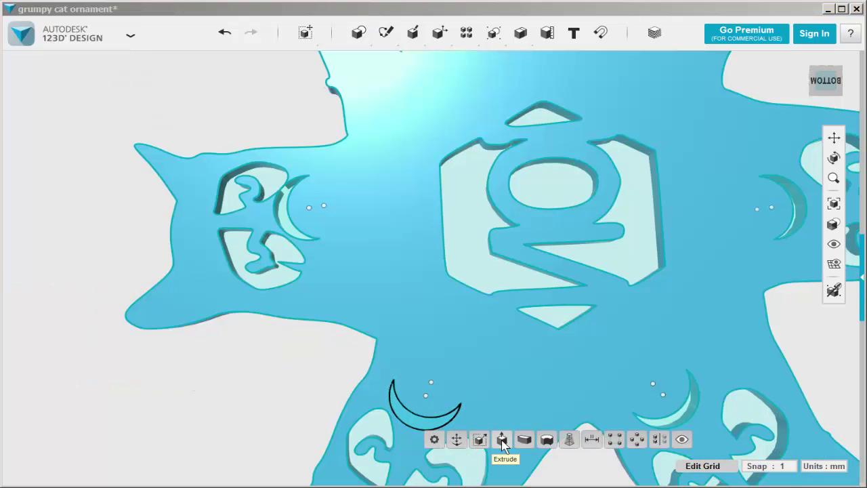
left_click(513, 445)
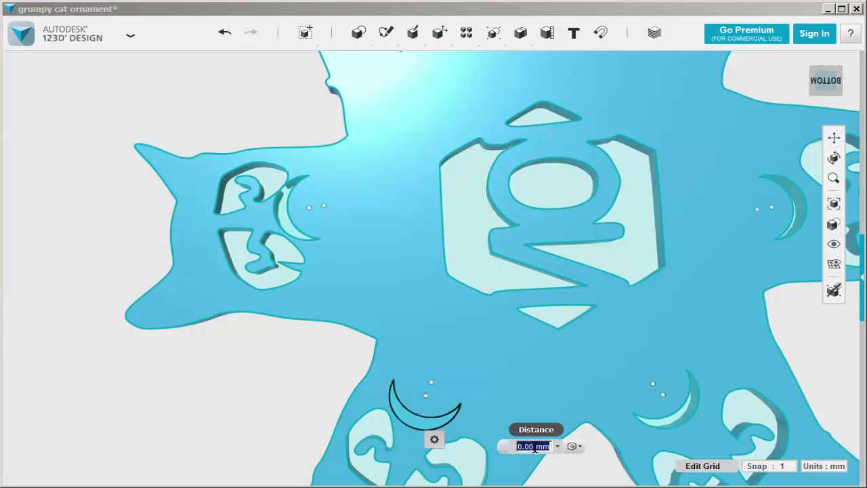
left_click(445, 462)
type("20")
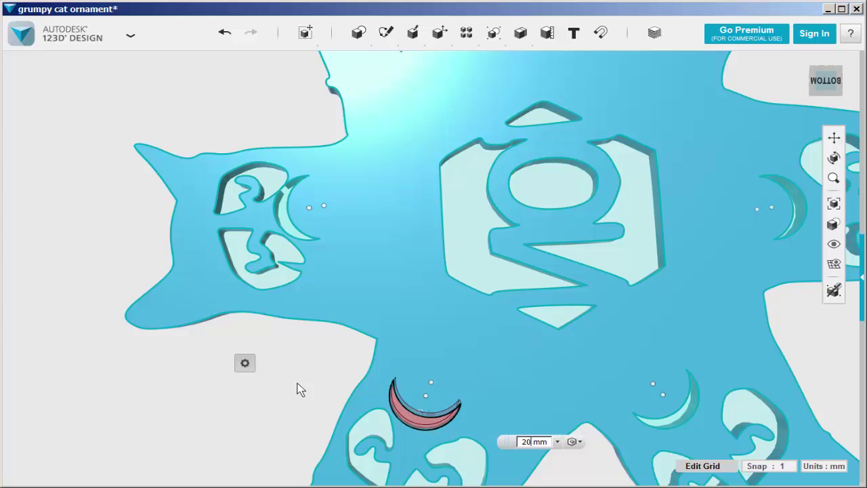
key("Return")
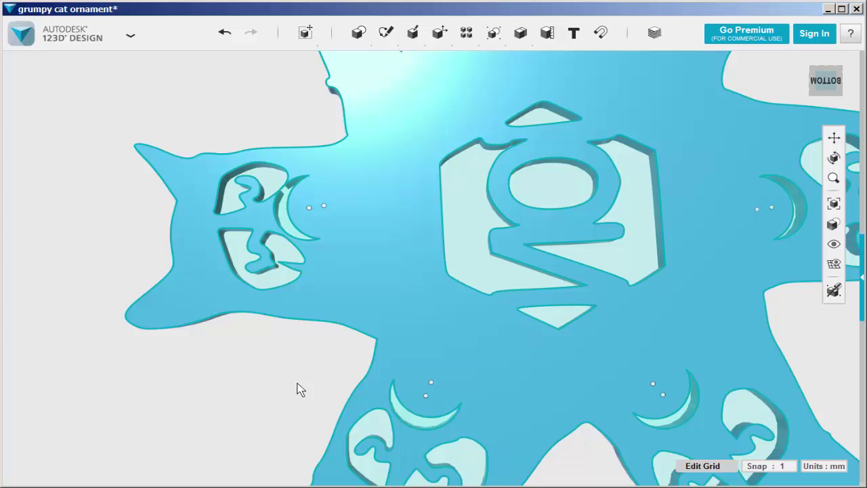
Undo the last action and sketch a radius 10 circle overlapping a cat's outer edge
left_click(801, 70)
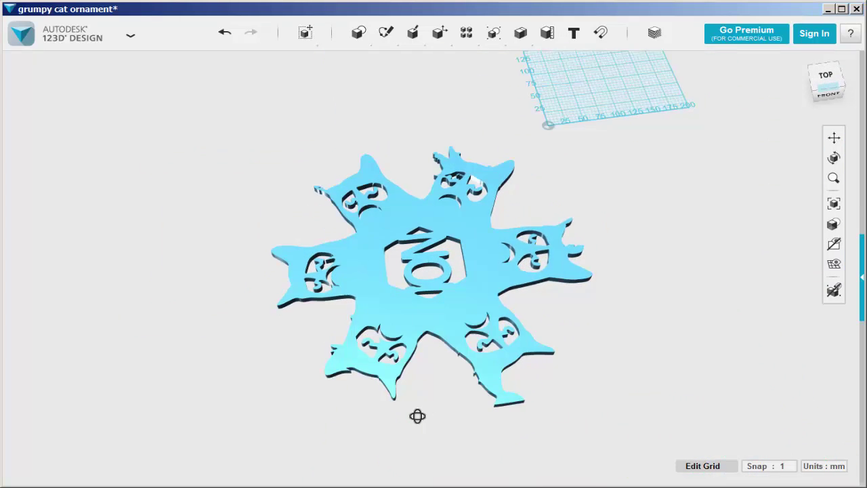
right_click_drag(418, 416, 430, 404)
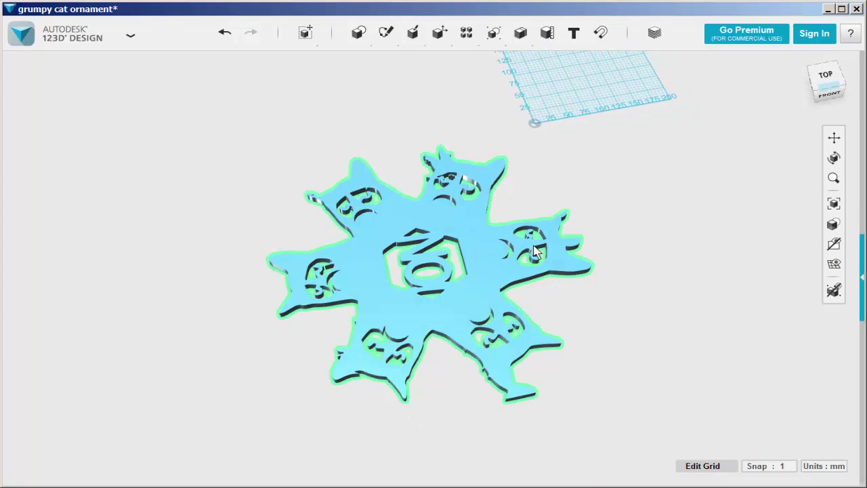
scroll(534, 249, "up", 2)
scroll(511, 237, "up", 2)
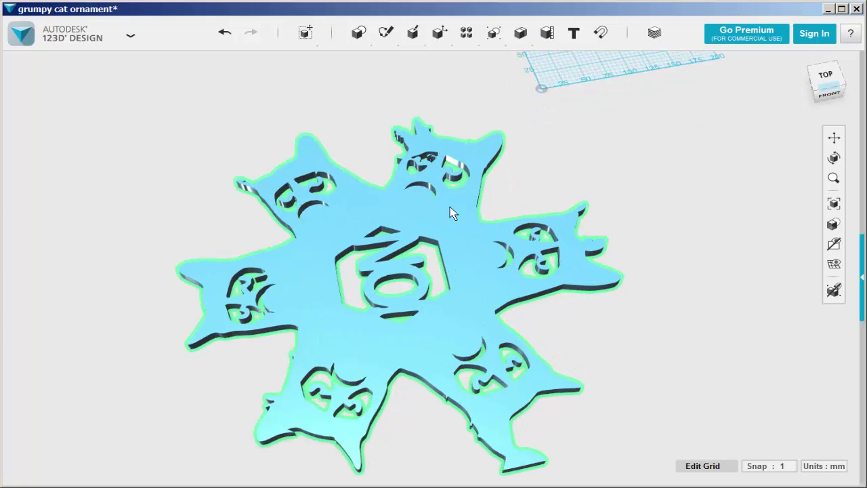
left_click(224, 32)
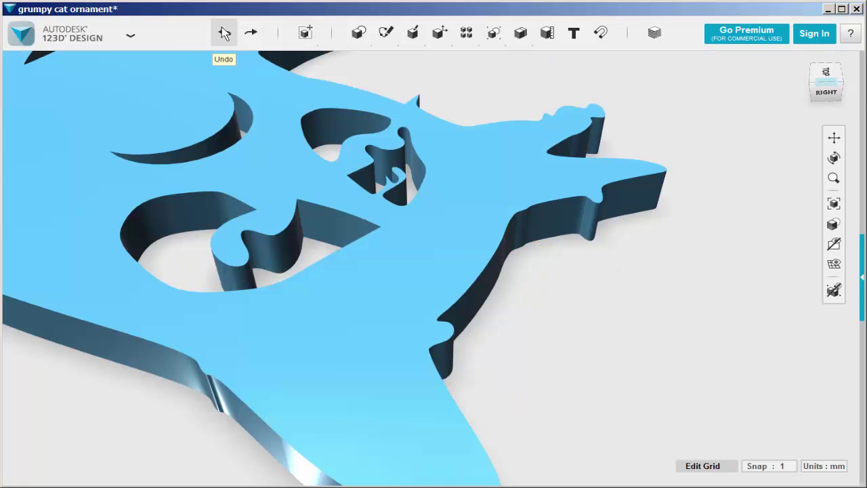
mouse_move(358, 33)
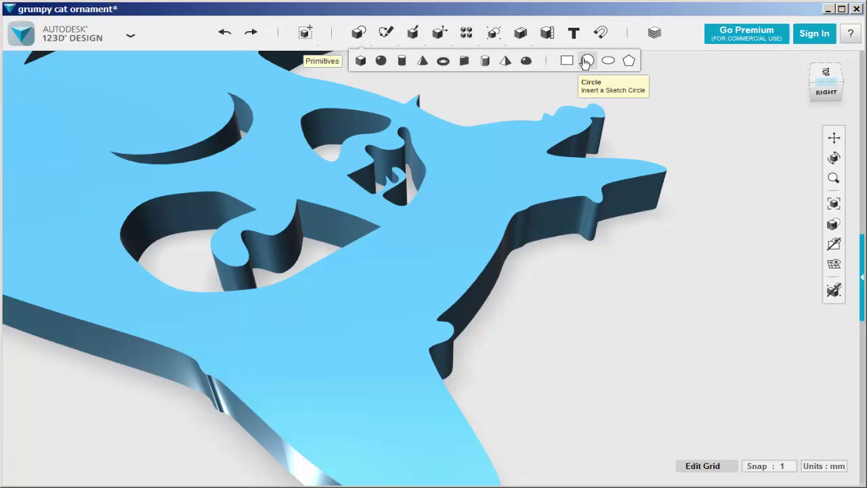
left_click(587, 60)
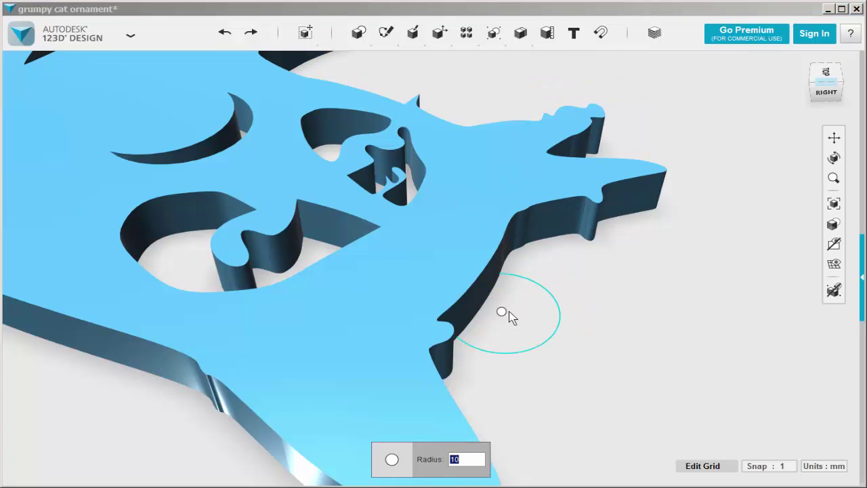
left_click(509, 313)
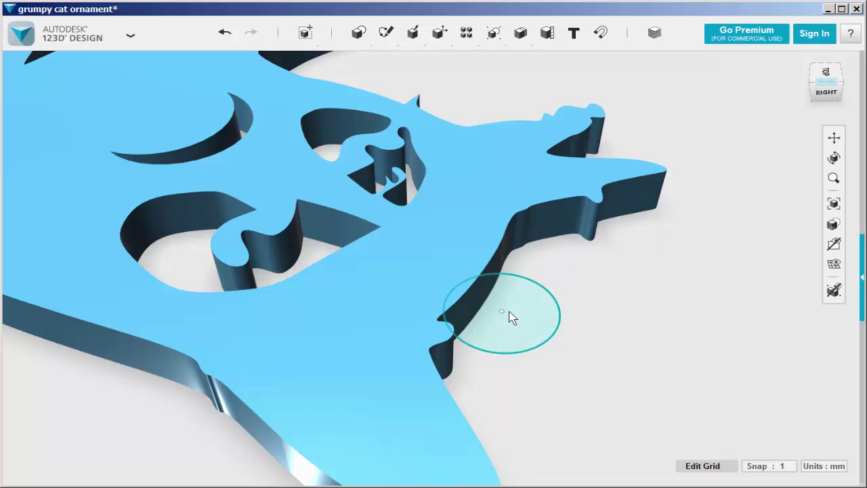
left_click(535, 309)
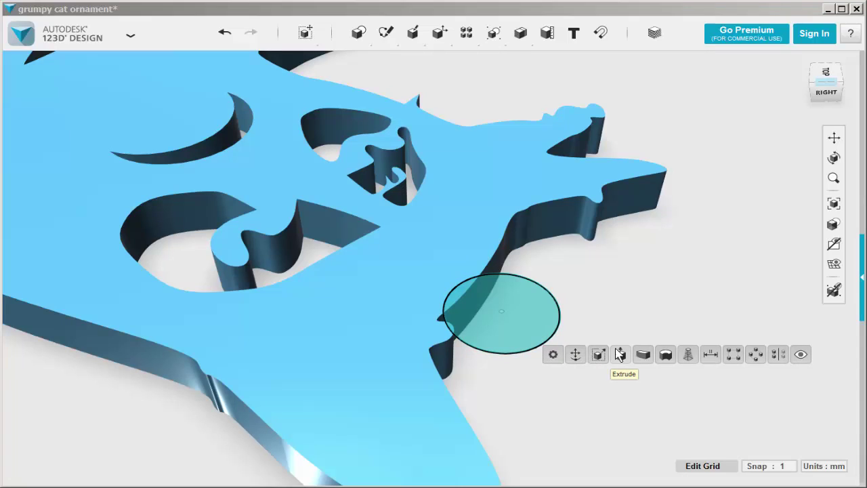
Extrude the circle 10 mm as a new solid cylinder
left_click(619, 354)
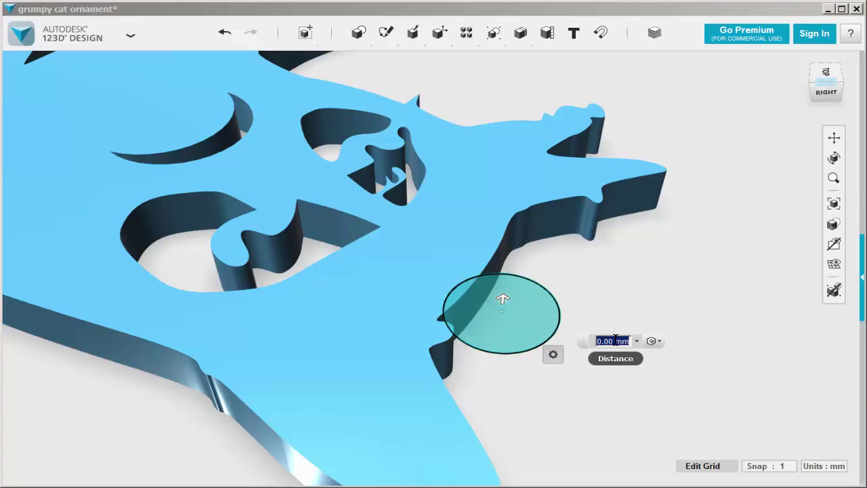
type("1")
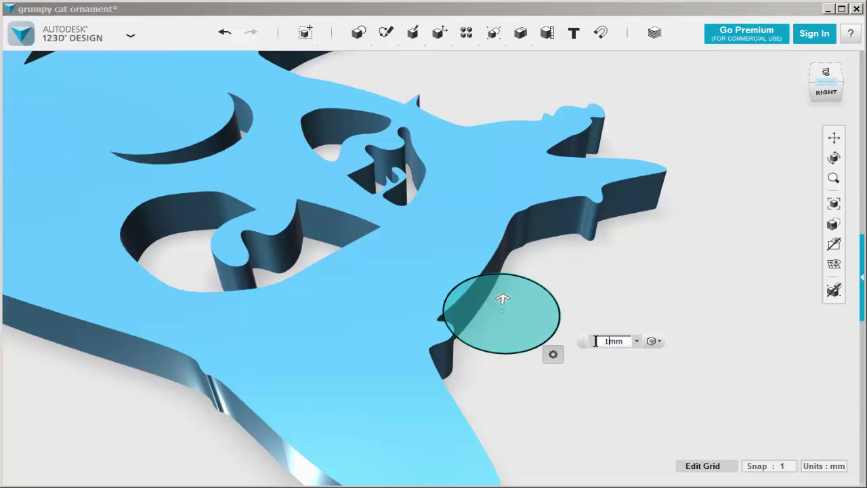
type("0")
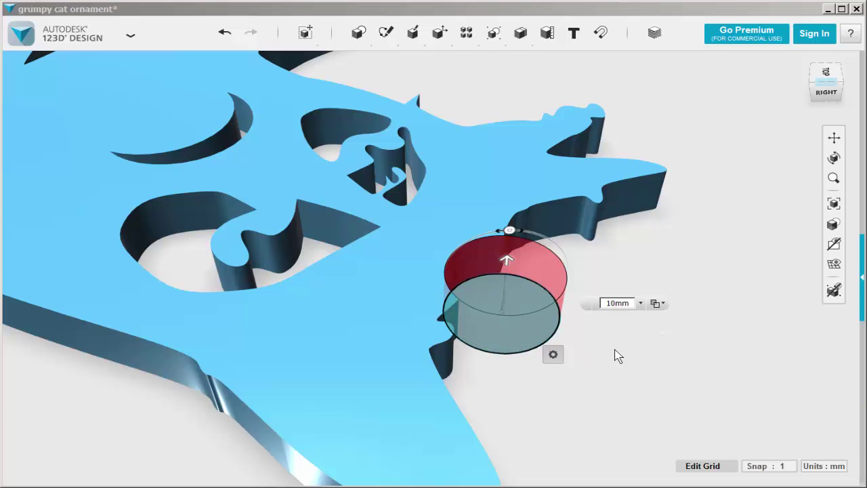
left_click(662, 304)
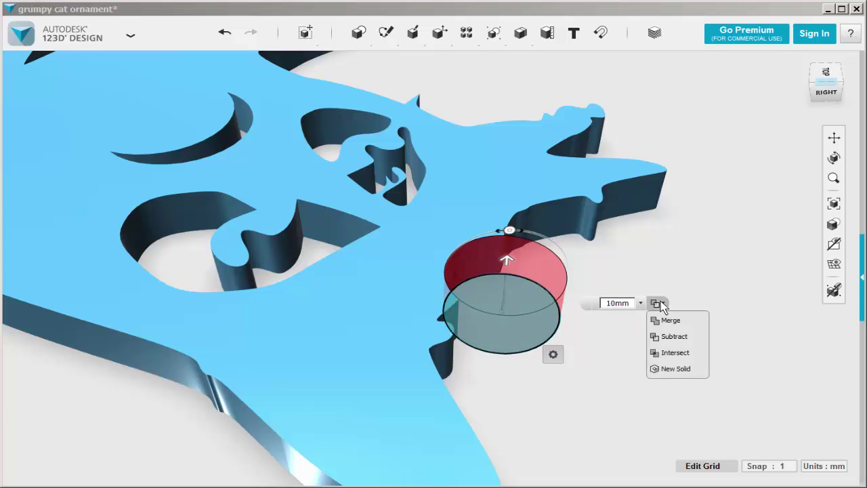
left_click(662, 370)
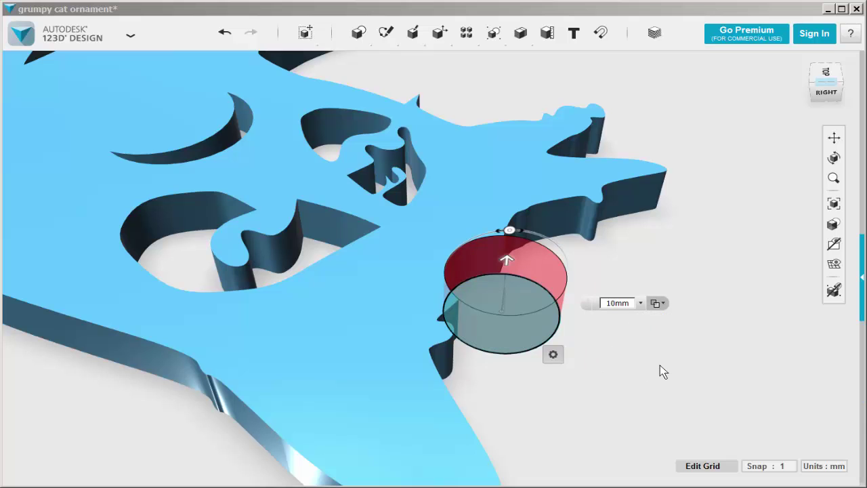
left_click(630, 374)
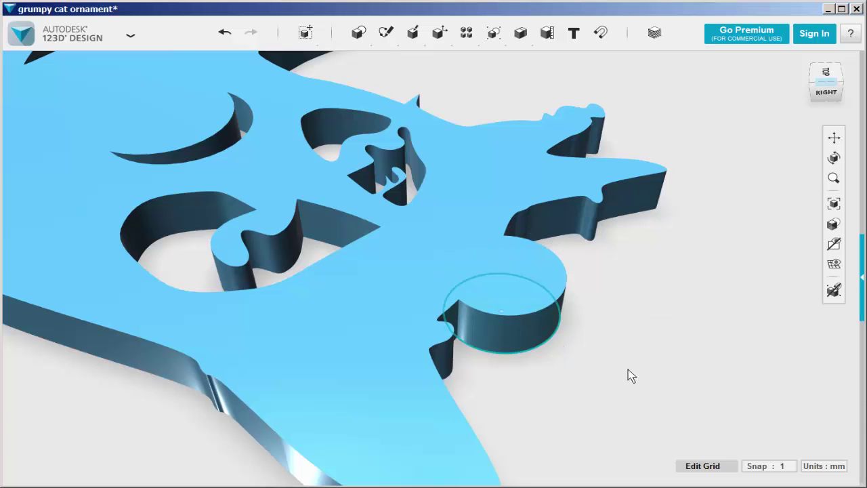
right_click_drag(625, 368, 630, 371)
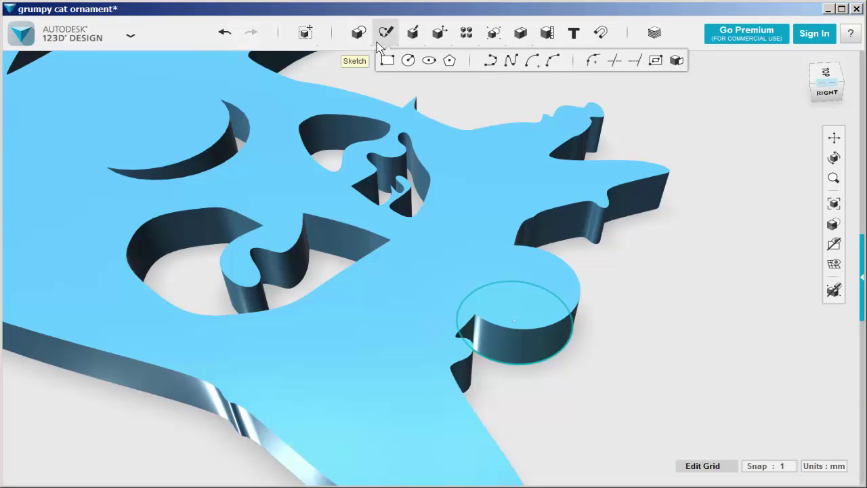
mouse_move(358, 32)
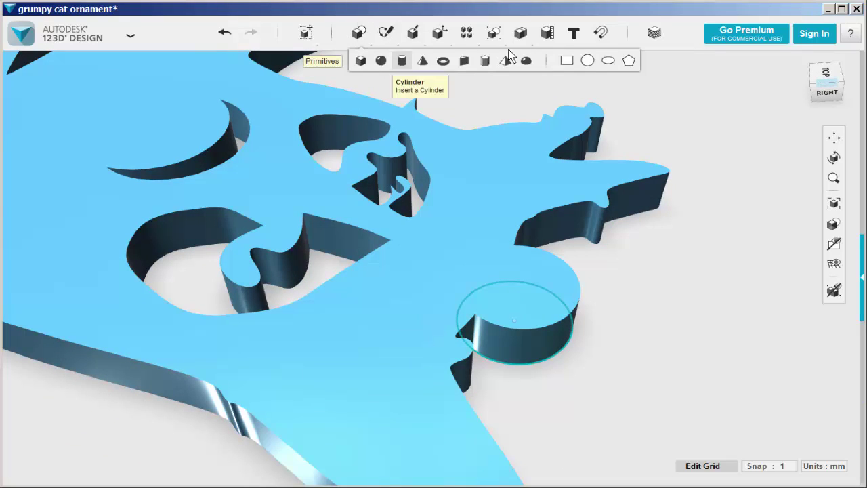
Sketch a 7 mm radius circle centred on the top of the cylinder
left_click(587, 60)
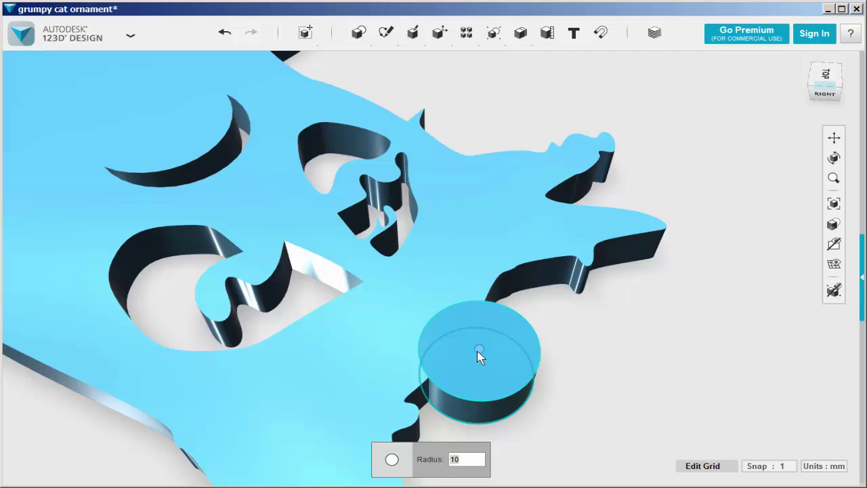
left_click(476, 350)
type("7")
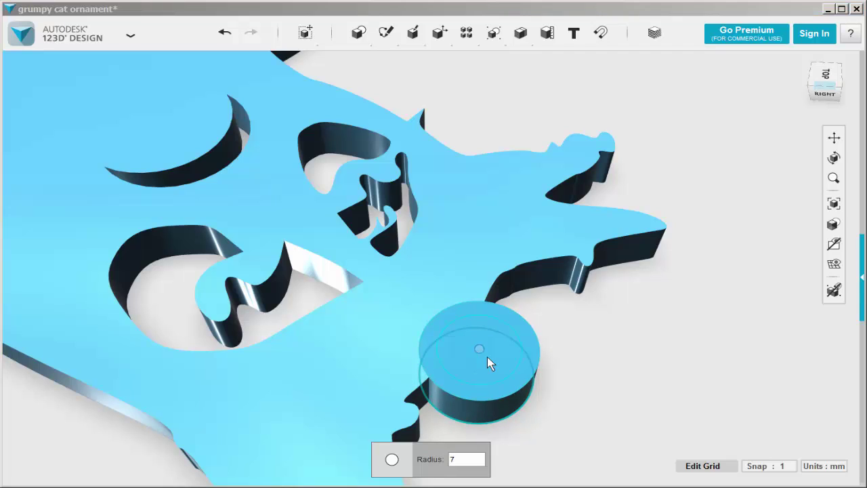
key("Return")
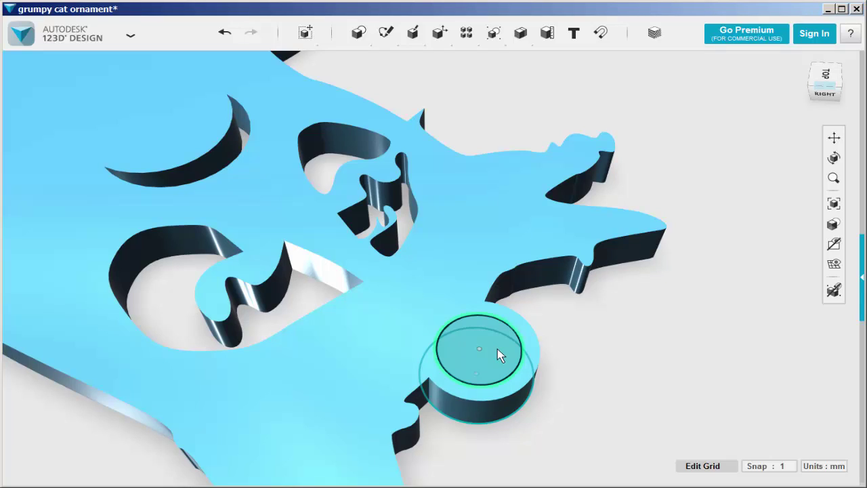
Extrude the 7 mm circle downward as a cut through the cylinder, then hide sketches and reset the view
left_click(499, 355)
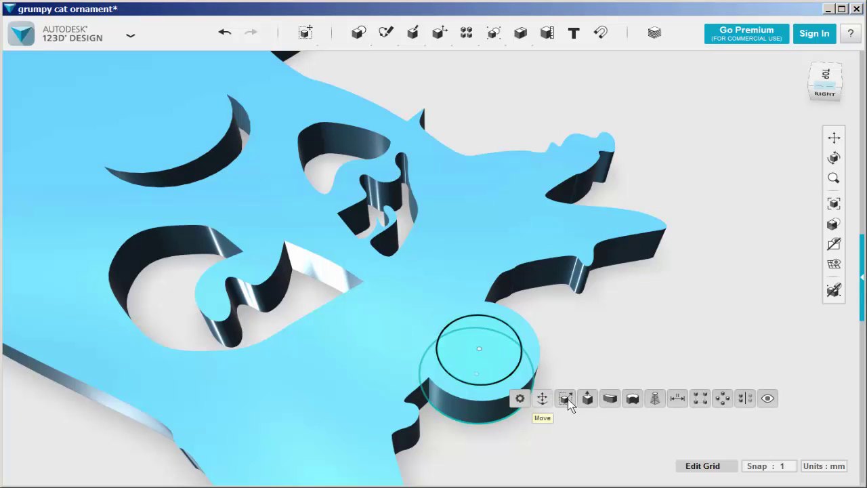
left_click(587, 398)
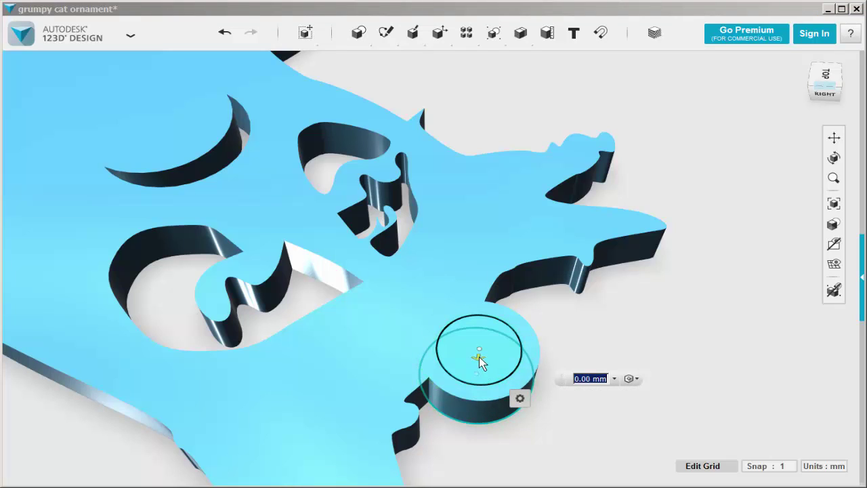
left_click_drag(478, 361, 456, 485)
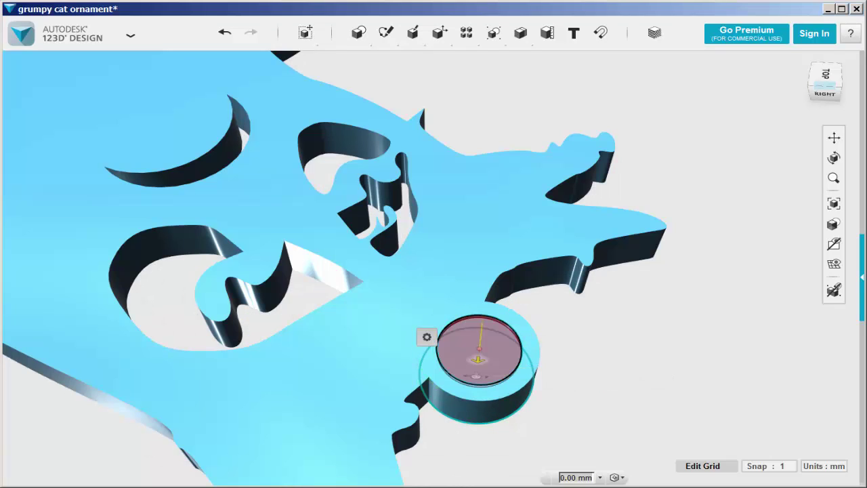
left_click_drag(478, 359, 464, 477)
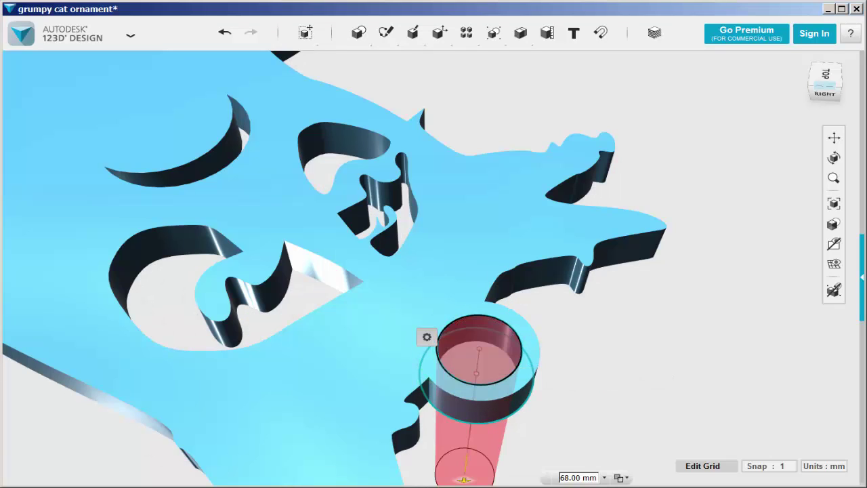
left_click(592, 403)
mouse_move(834, 244)
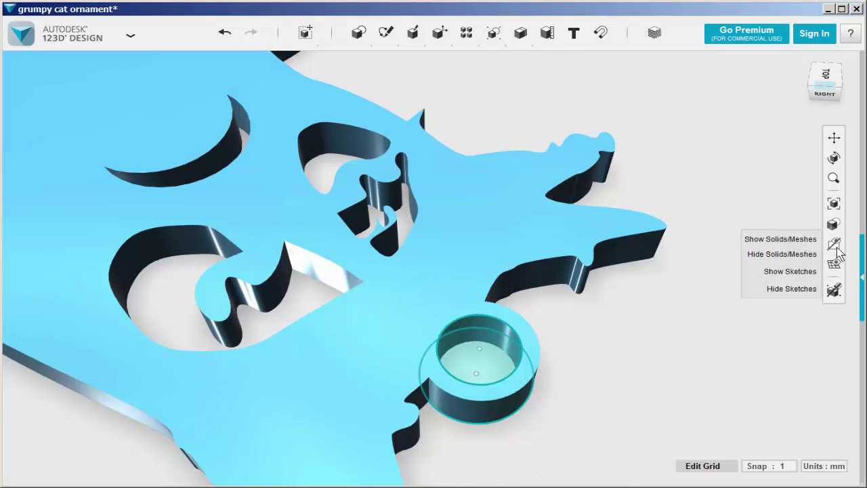
left_click(789, 288)
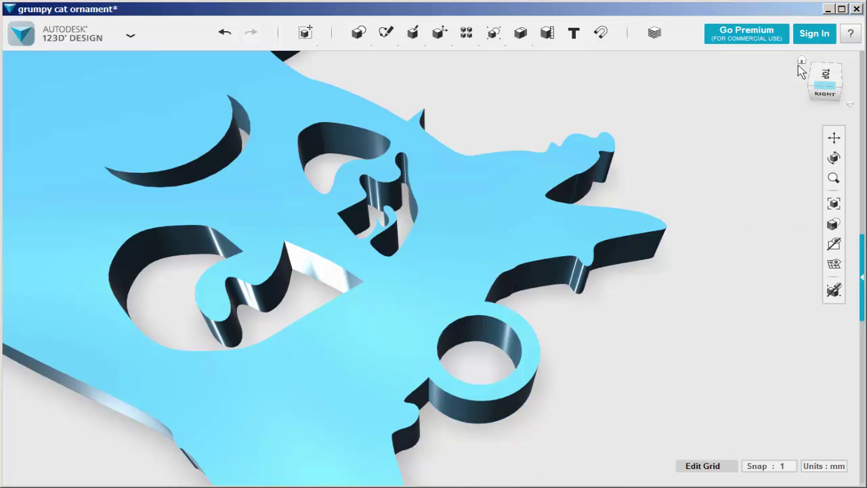
left_click(802, 63)
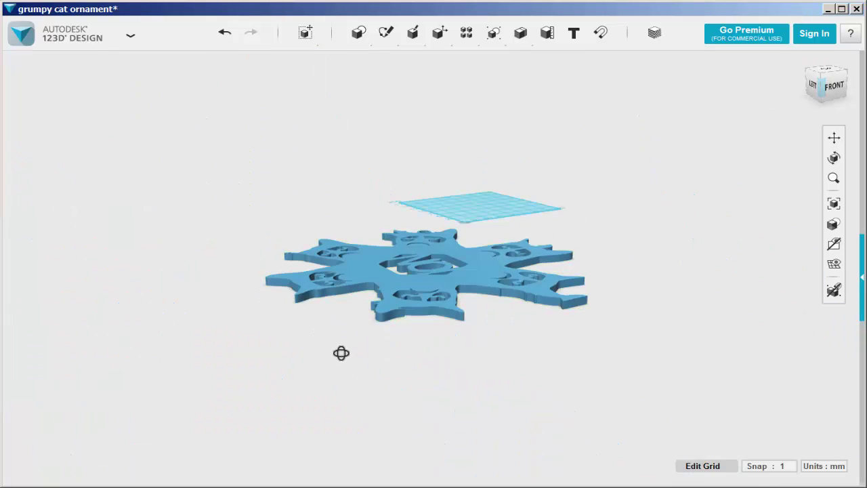